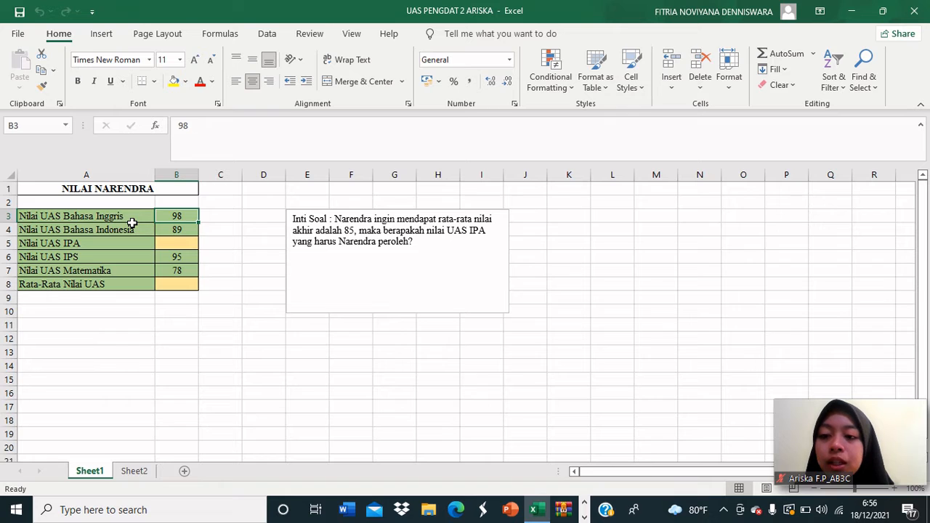
Calculate the average of the exam scores in the Rata-Rata Nilai UAS cell B8 with =AVERAGE(B3:B7).
{"action": "key", "text": "Down"}
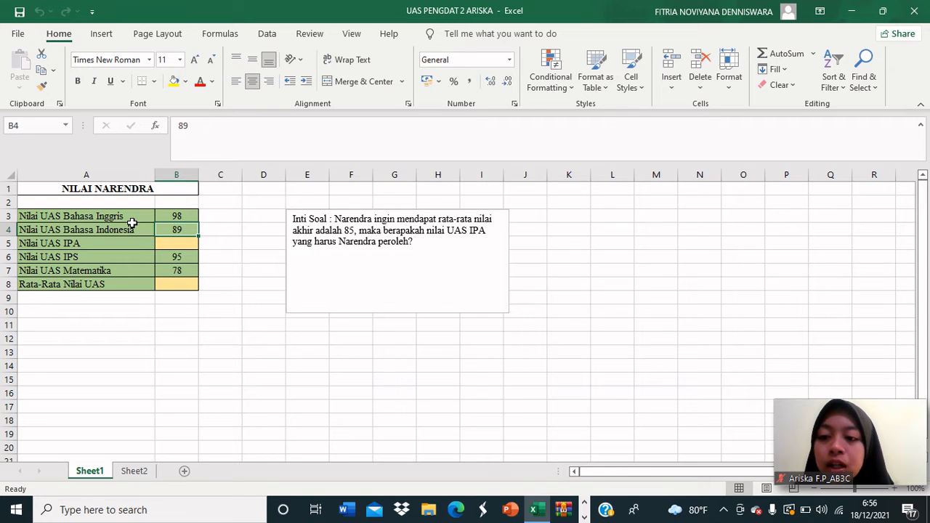
{"action": "key", "text": "Down"}
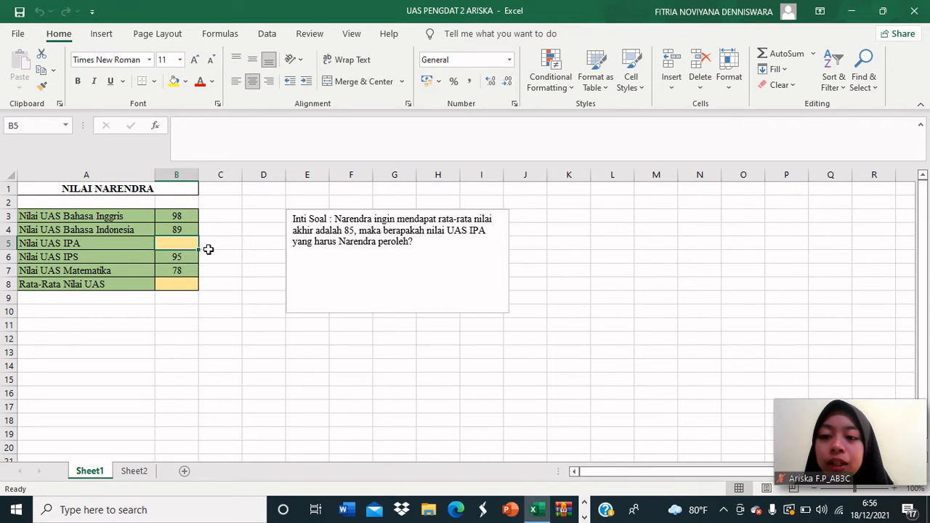
{"action": "key", "text": "Down"}
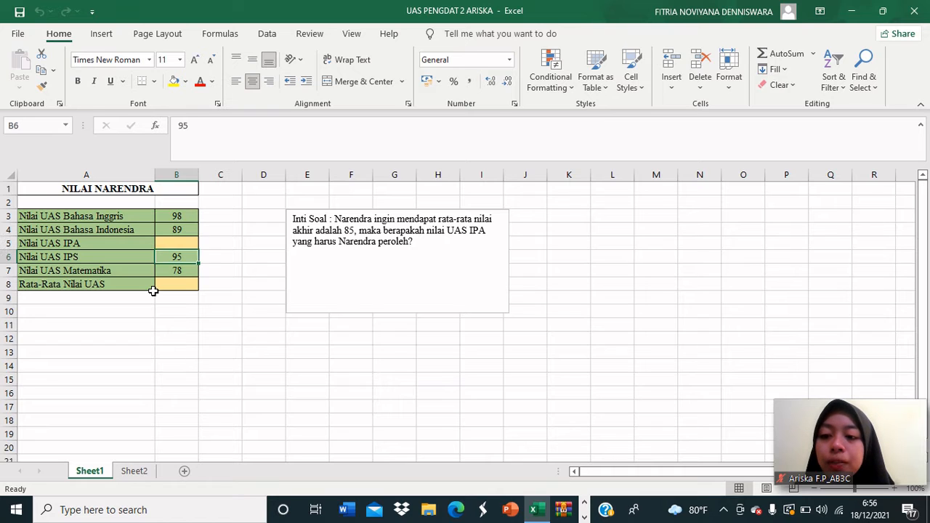
{"action": "key", "text": "Down"}
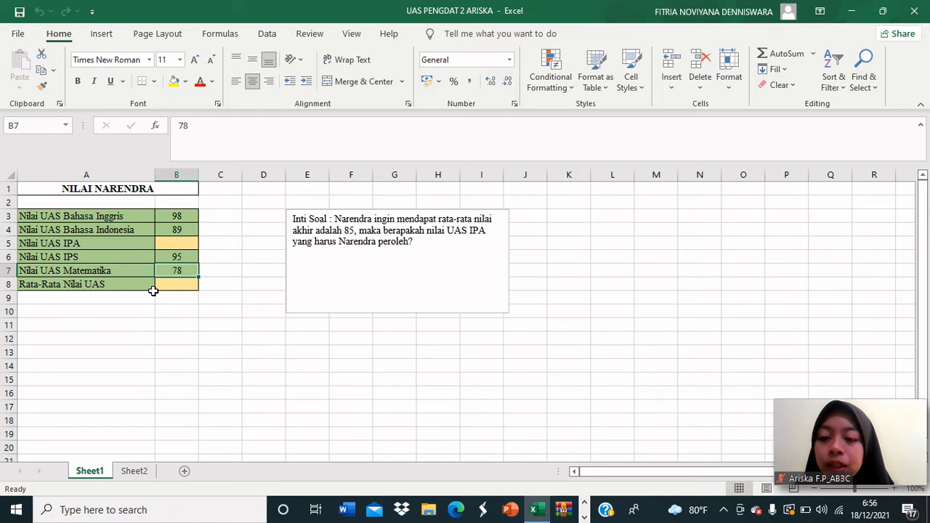
{"action": "key", "text": "Down"}
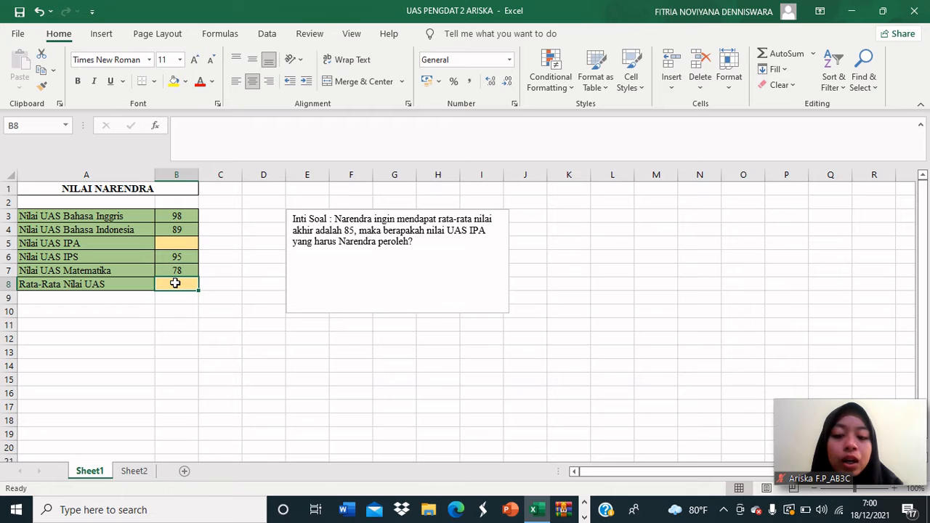
{"action": "type", "text": "=AVERA"}
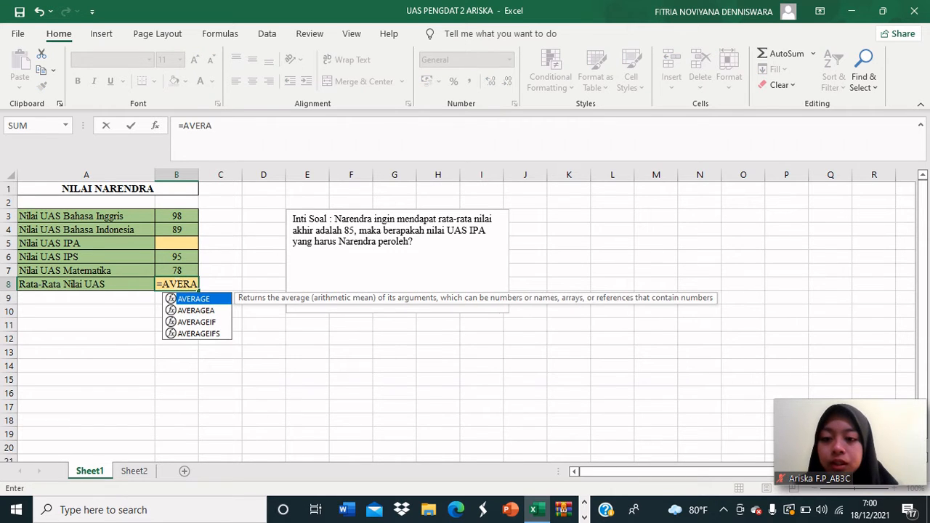
{"action": "double_click", "coordinate": [192, 299]}
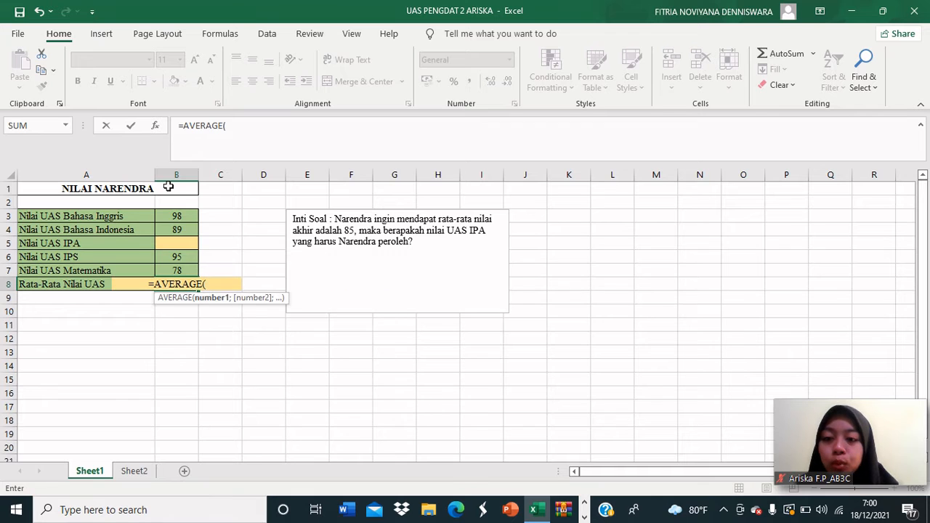
{"action": "left_click", "coordinate": [176, 216]}
{"action": "left_click_drag", "start_coordinate": [176, 223], "coordinate": [182, 272]}
{"action": "type", "text": ")"}
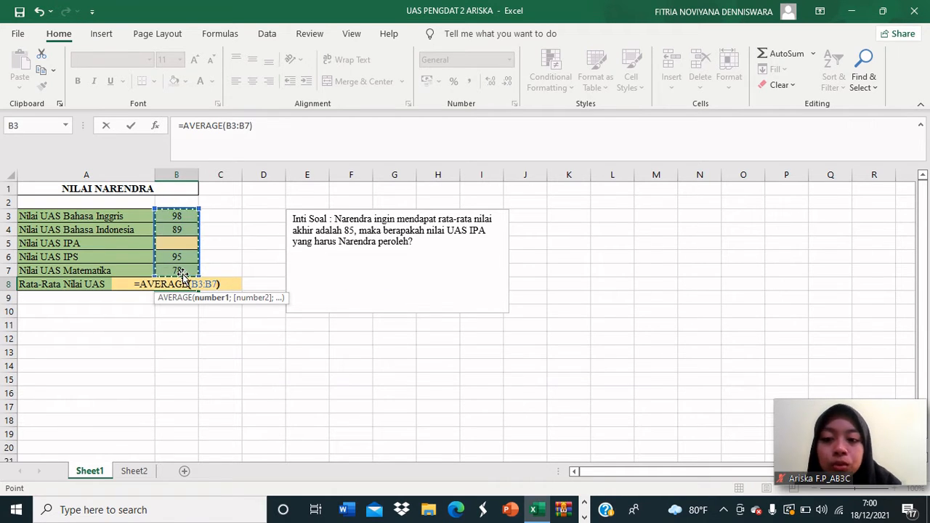
{"action": "key", "text": "Return"}
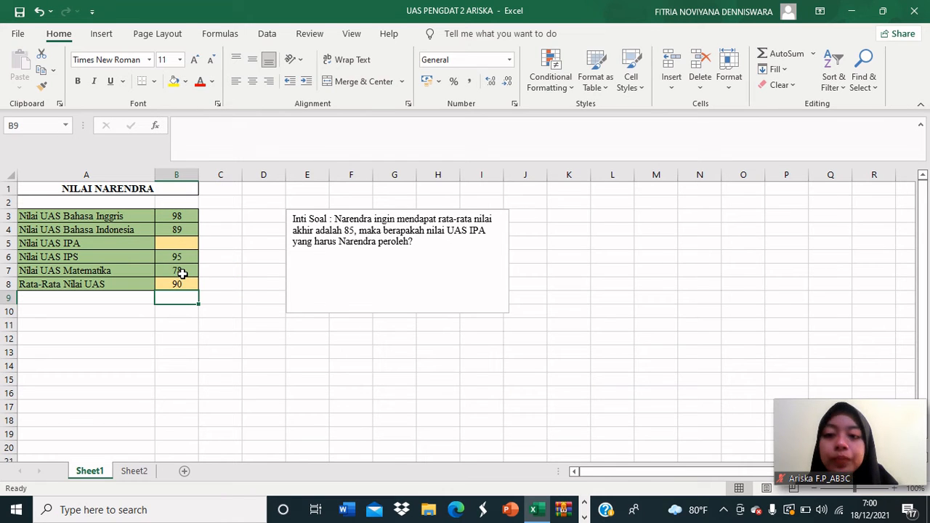
Set up a Goal Seek on the average in cell B8 with a target value of 85.
{"action": "left_click", "coordinate": [180, 284]}
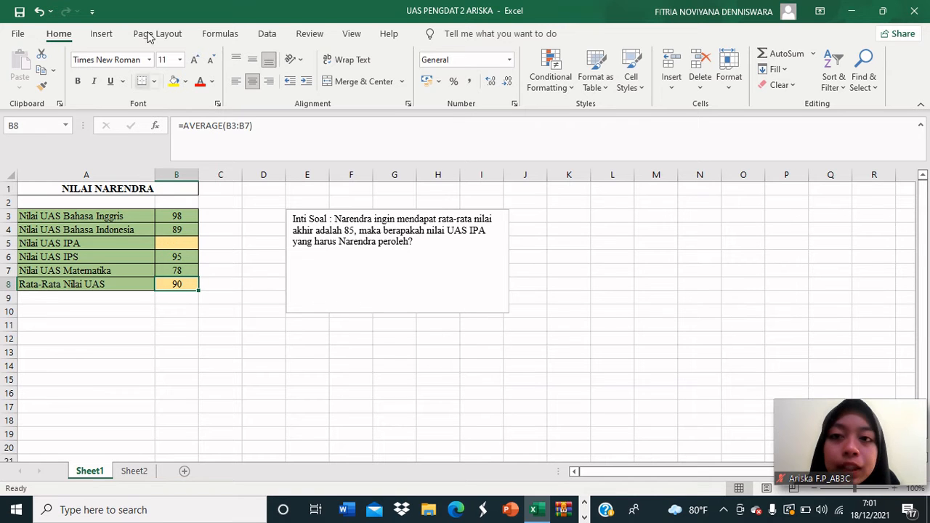
{"action": "left_click", "coordinate": [267, 36]}
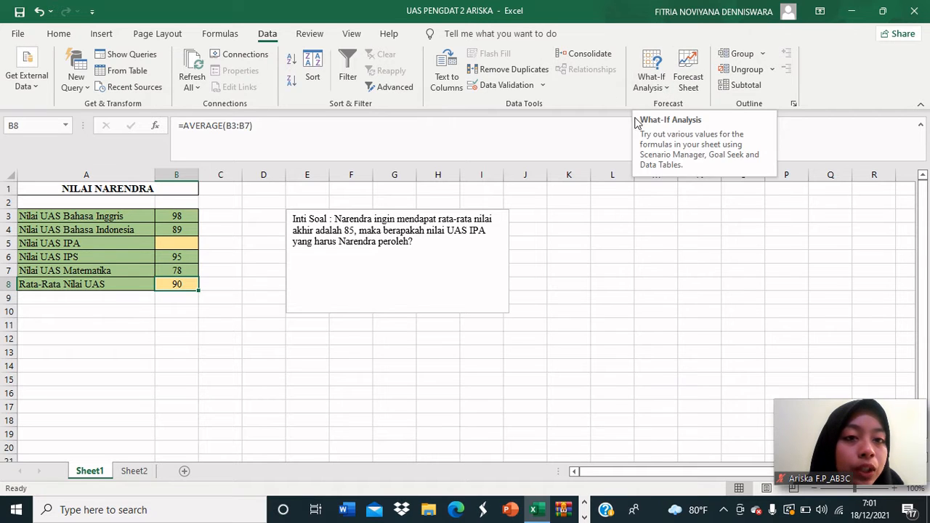
{"action": "left_click", "coordinate": [668, 90]}
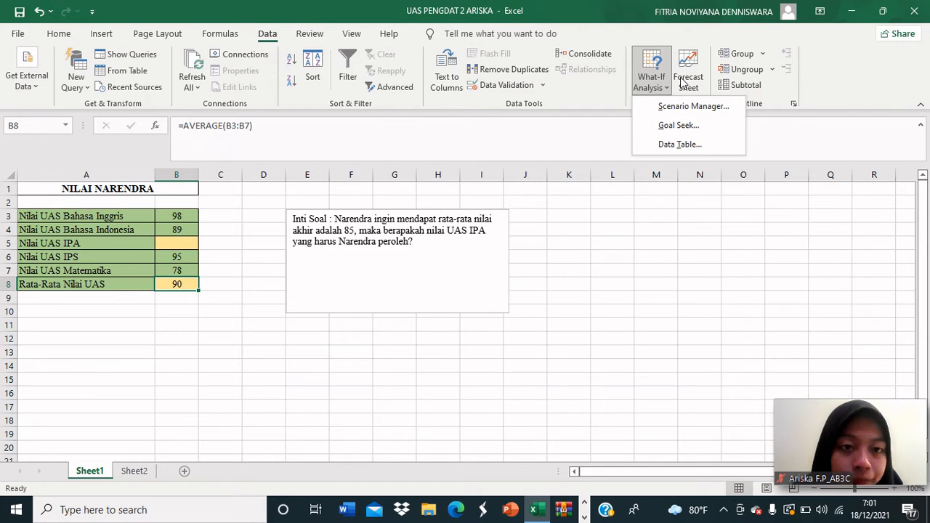
{"action": "left_click", "coordinate": [720, 129]}
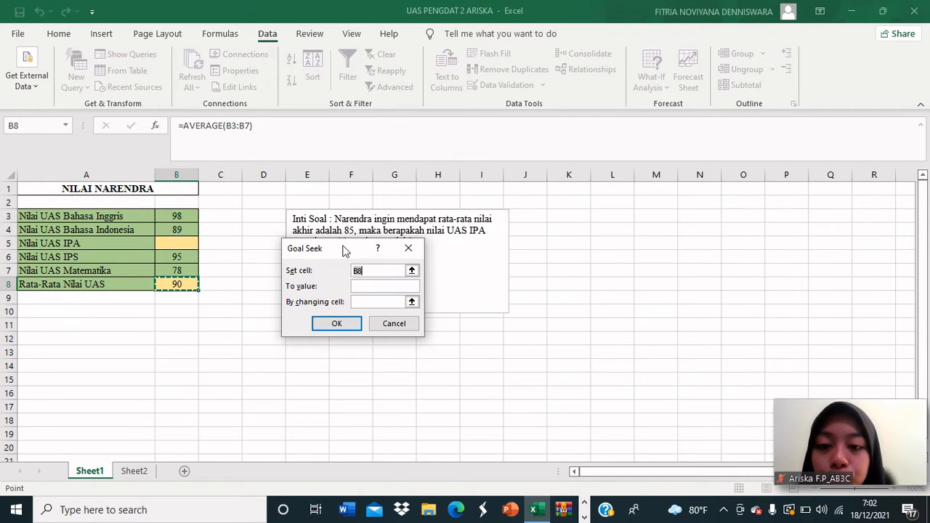
{"action": "left_click_drag", "start_coordinate": [345, 251], "coordinate": [368, 264]}
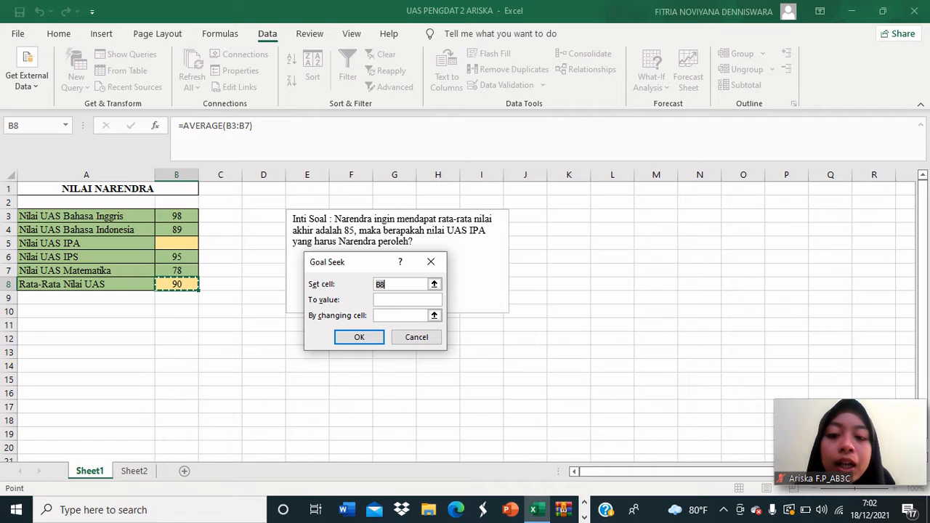
{"action": "left_click", "coordinate": [386, 301]}
{"action": "type", "text": "85"}
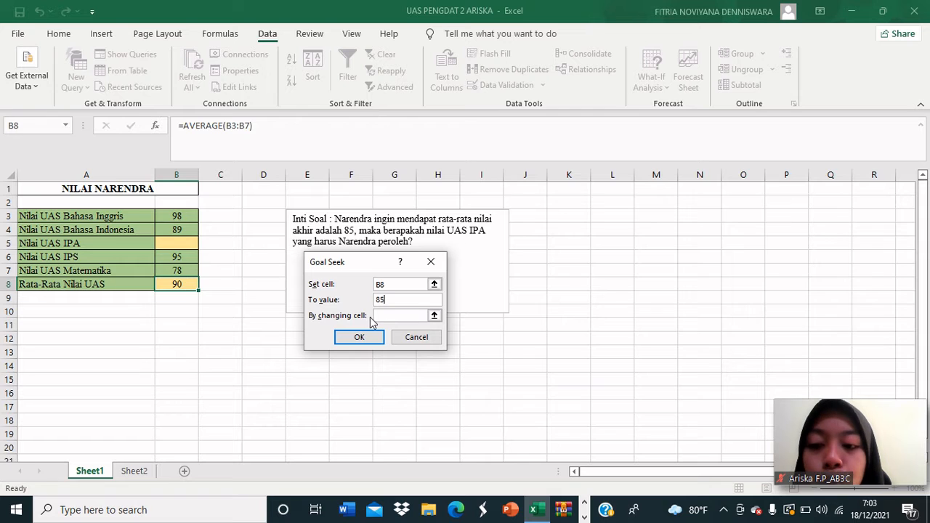
Use the Nilai UAS IPA cell B5 as the changing cell, run the Goal Seek and keep its solution.
{"action": "left_click", "coordinate": [434, 316]}
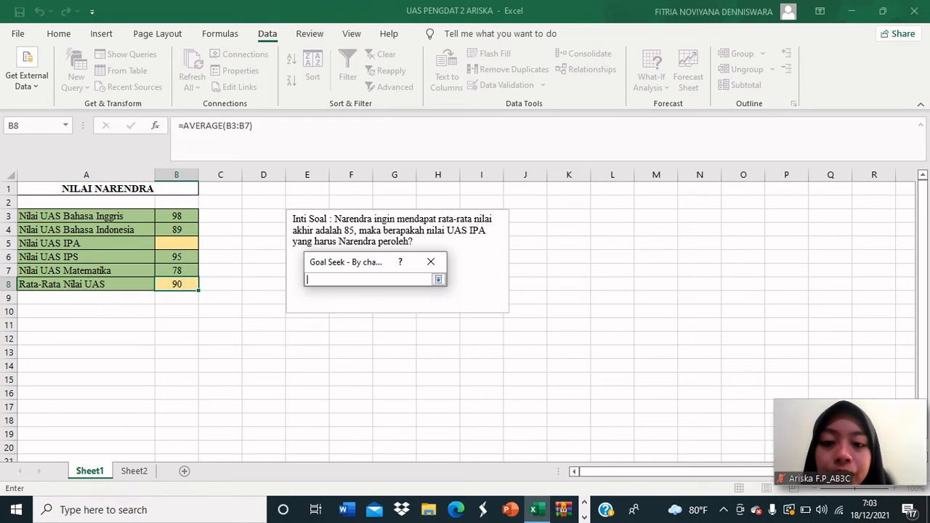
{"action": "left_click", "coordinate": [175, 244]}
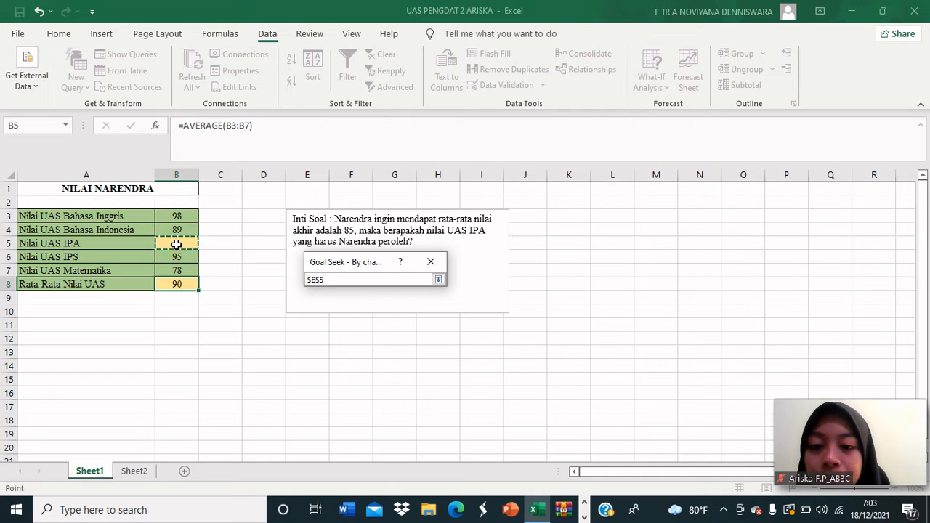
{"action": "left_click", "coordinate": [443, 280]}
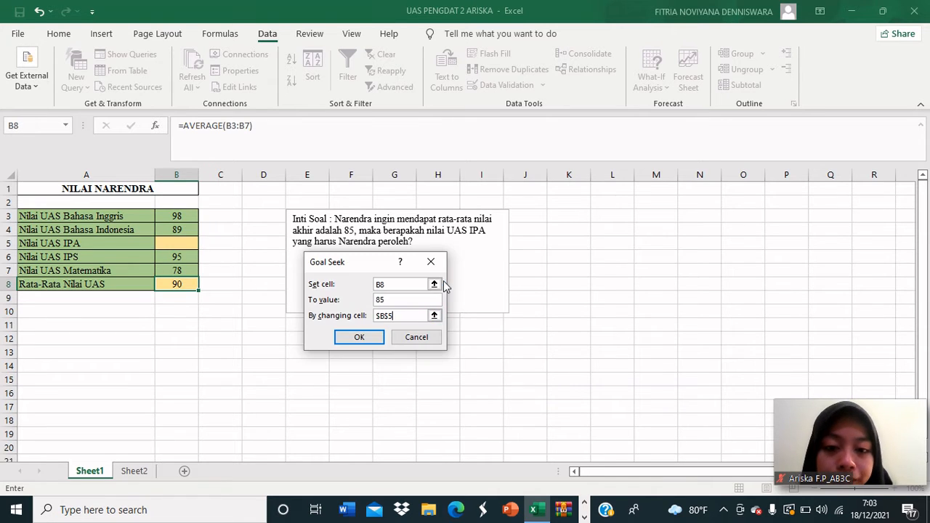
{"action": "left_click", "coordinate": [359, 338]}
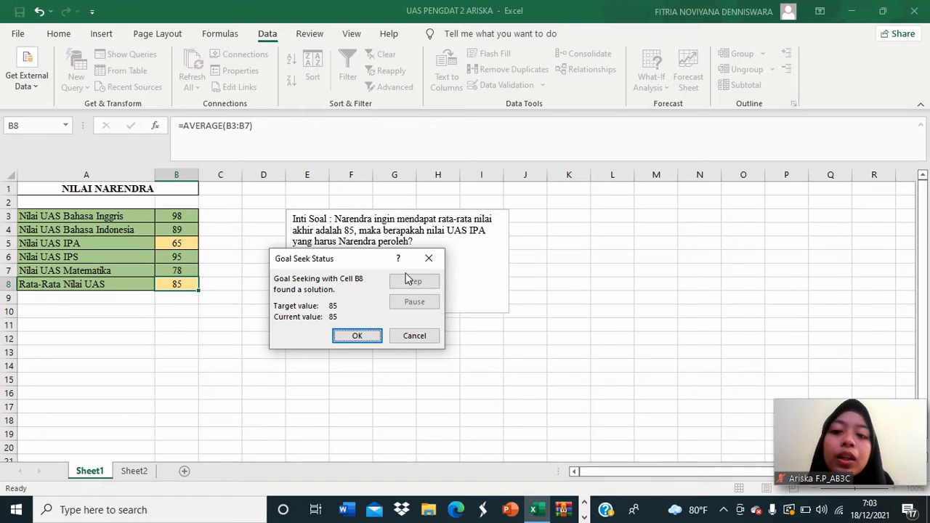
{"action": "left_click", "coordinate": [357, 336]}
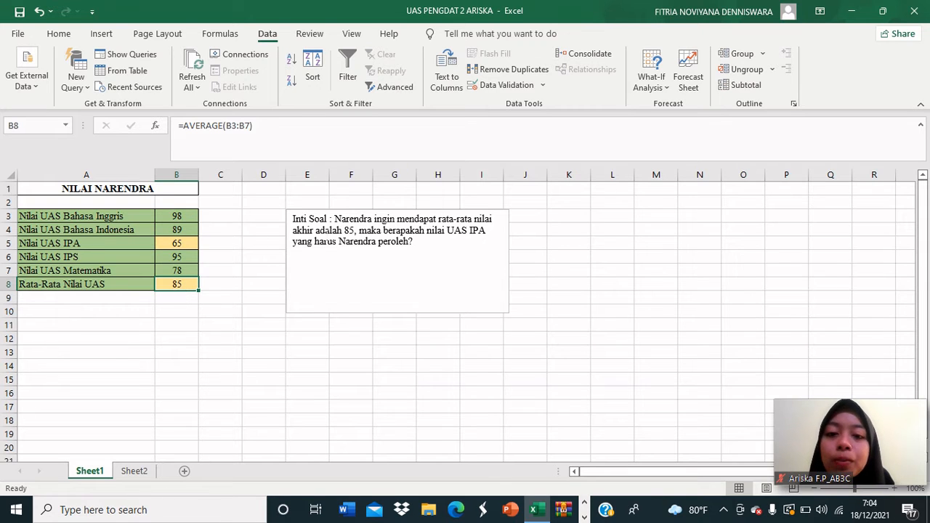
{"action": "left_click", "coordinate": [177, 242]}
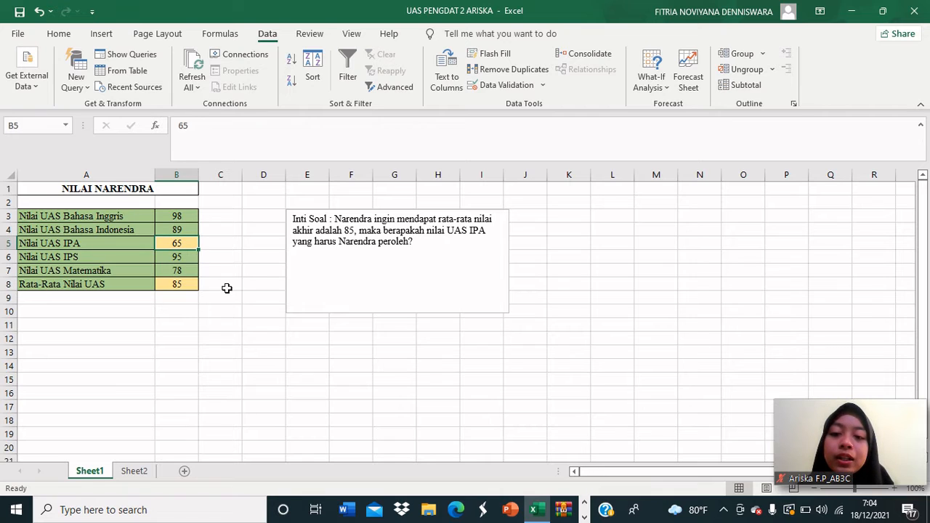
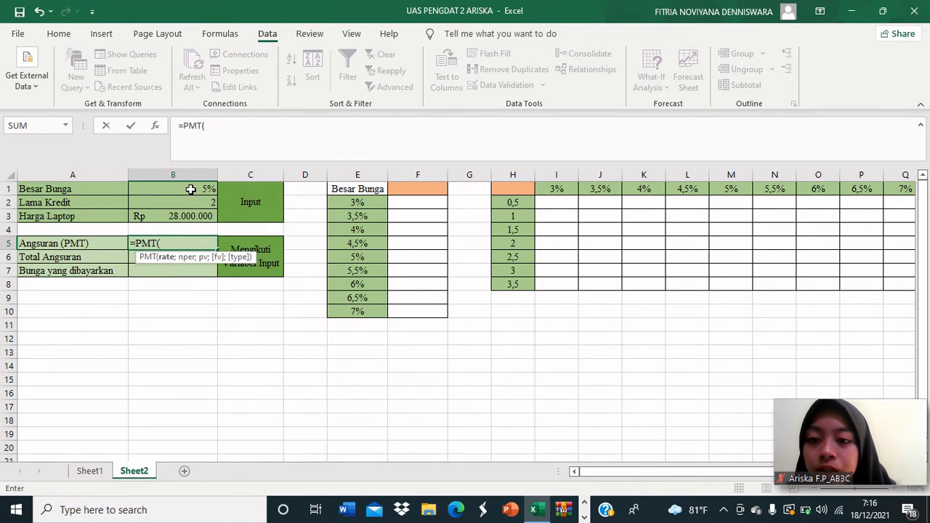
Complete the Angsuran (PMT) formula in B5 as =PMT(B1;B2;-B3), using the interest rate, credit term and negative laptop price.
{"action": "left_click", "coordinate": [190, 189]}
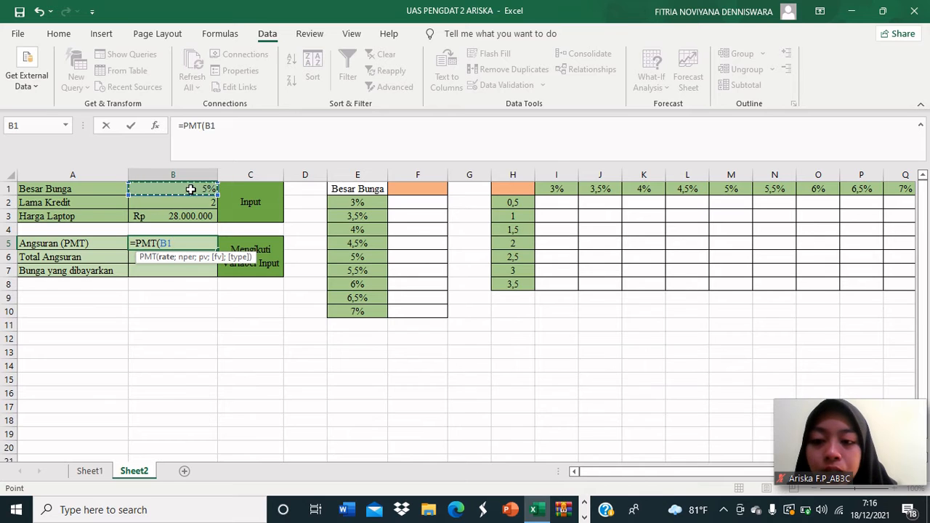
{"action": "type", "text": ";"}
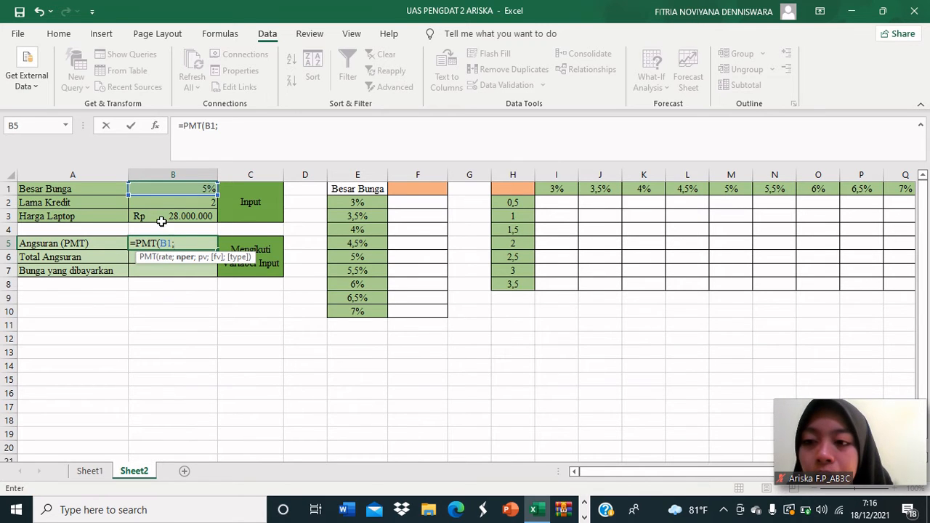
{"action": "left_click", "coordinate": [155, 203]}
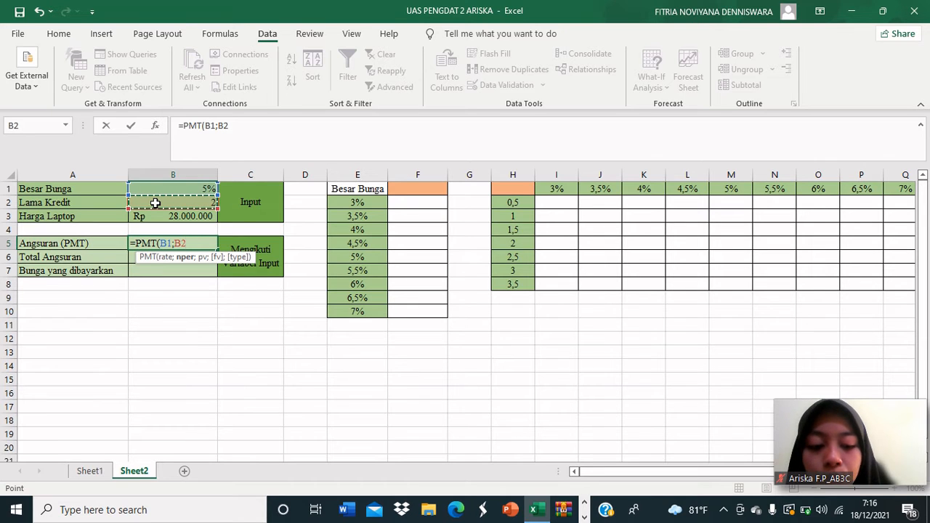
{"action": "type", "text": ";-"}
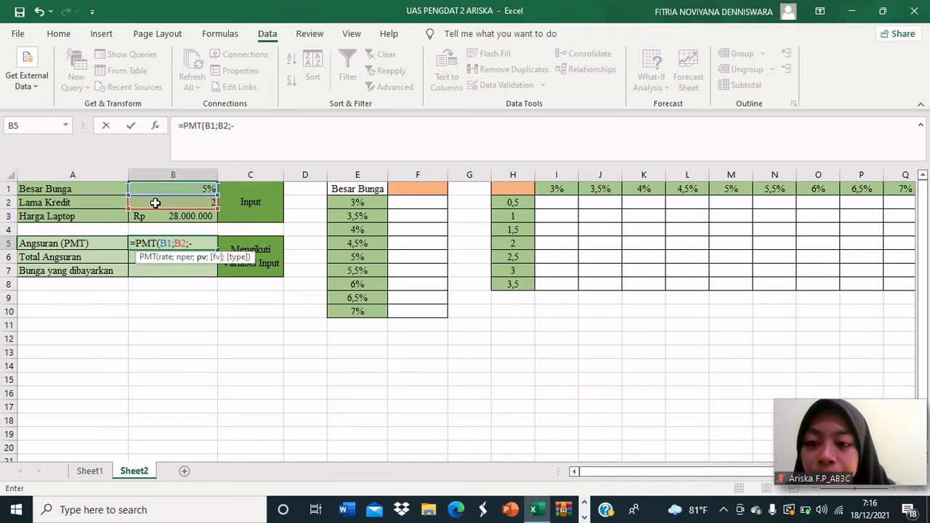
{"action": "left_click", "coordinate": [175, 218]}
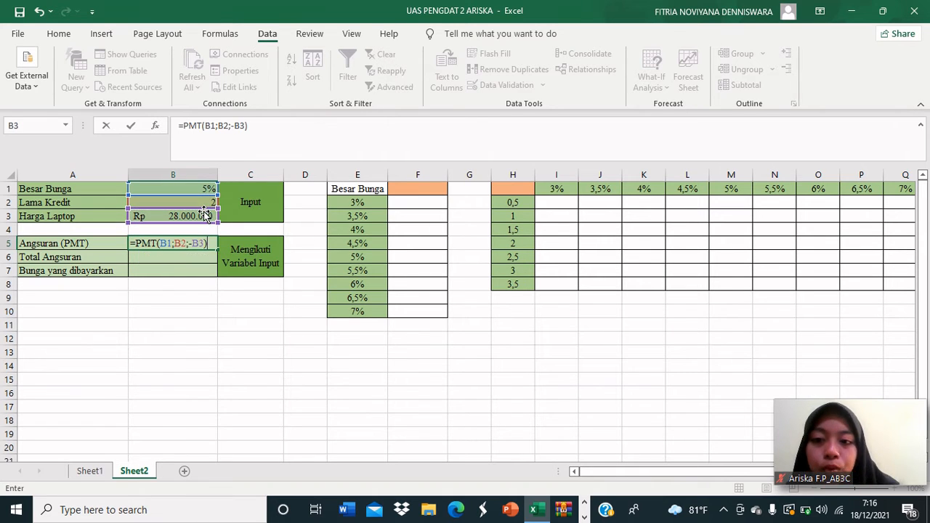
{"action": "key", "text": "Return"}
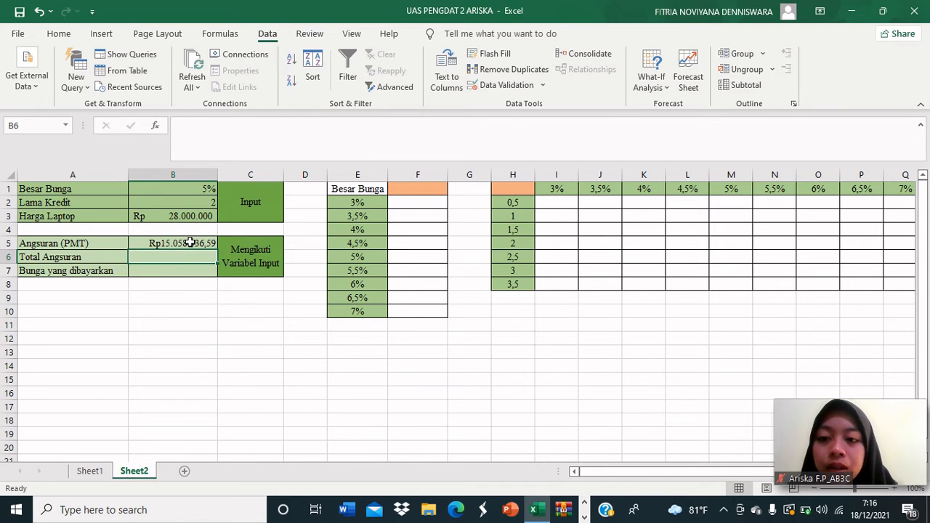
Format the Angsuran (PMT) amount in B5 to show no decimal places.
{"action": "left_click", "coordinate": [189, 243]}
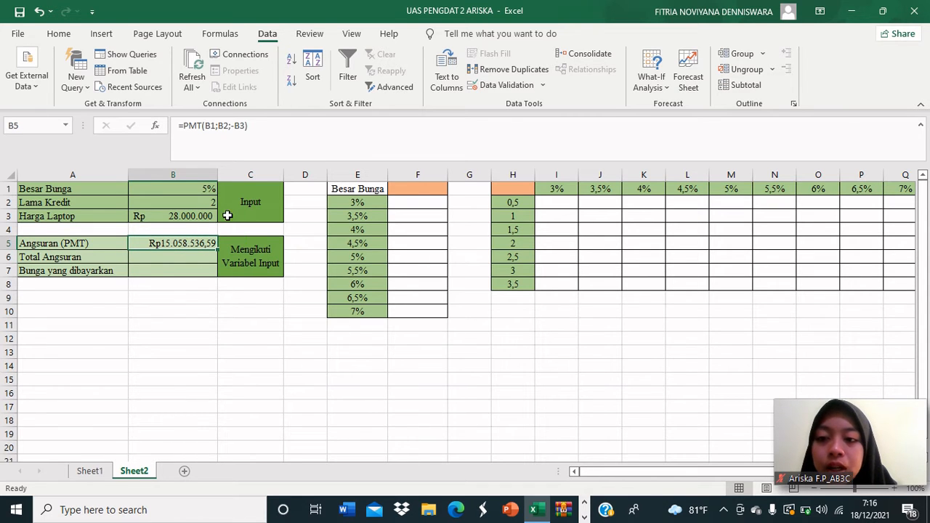
{"action": "left_click", "coordinate": [58, 34]}
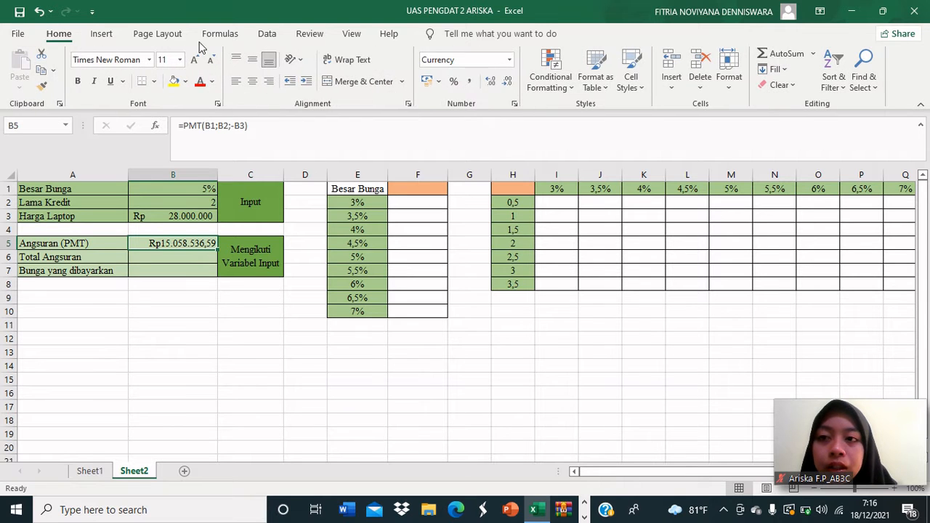
{"action": "left_click", "coordinate": [508, 81]}
{"action": "left_click", "coordinate": [508, 82]}
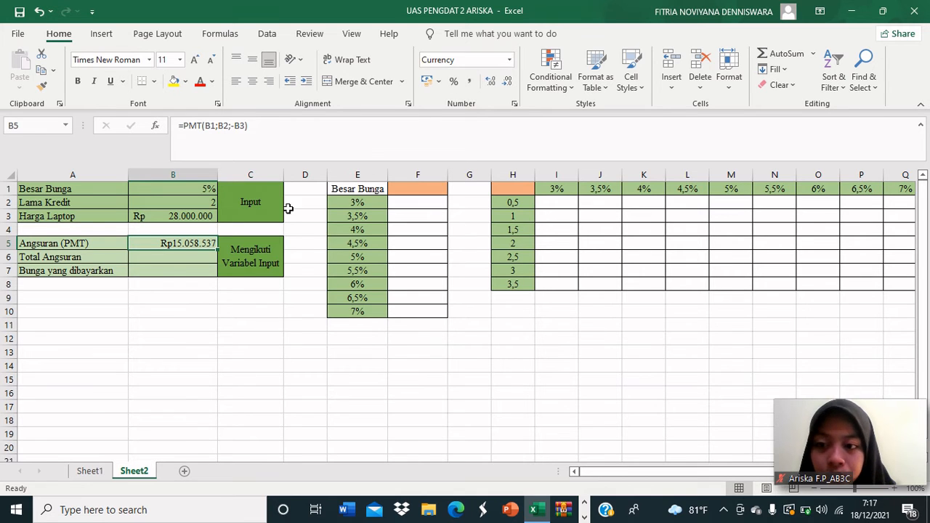
Calculate Total Angsuran in B6 with the formula =B5*B2, multiplying the installment by the credit term.
{"action": "left_click", "coordinate": [181, 257]}
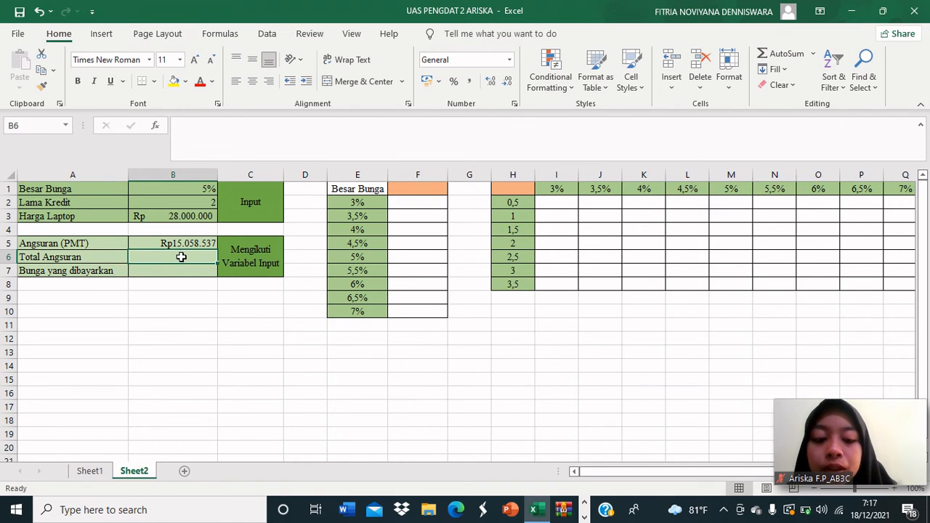
{"action": "type", "text": "="}
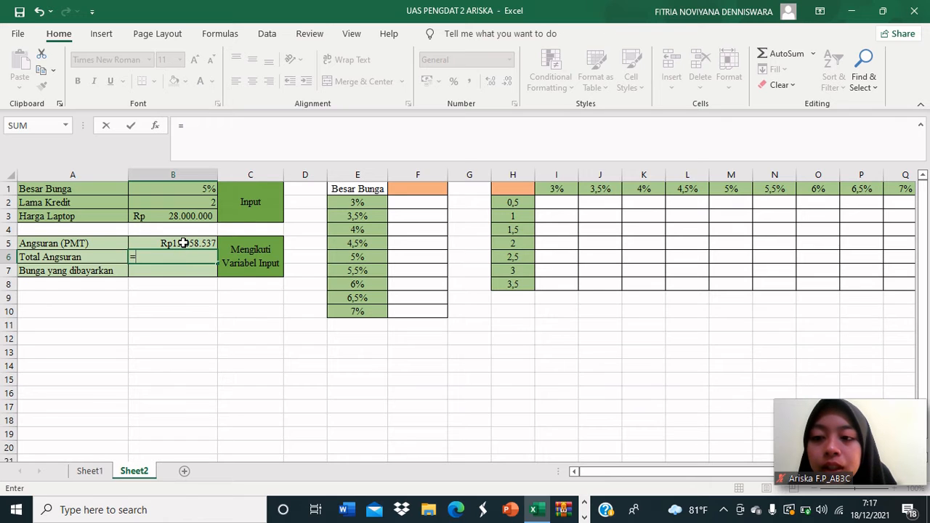
{"action": "left_click", "coordinate": [184, 243]}
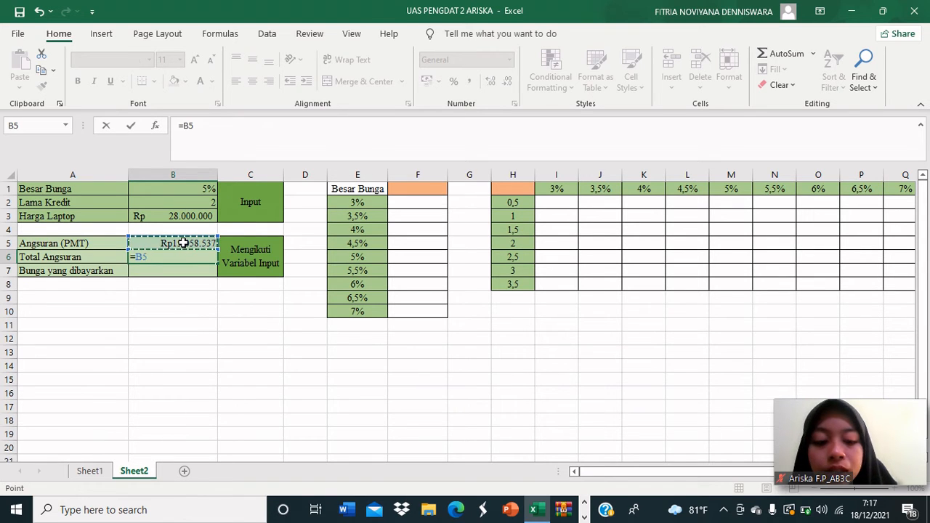
{"action": "type", "text": "*"}
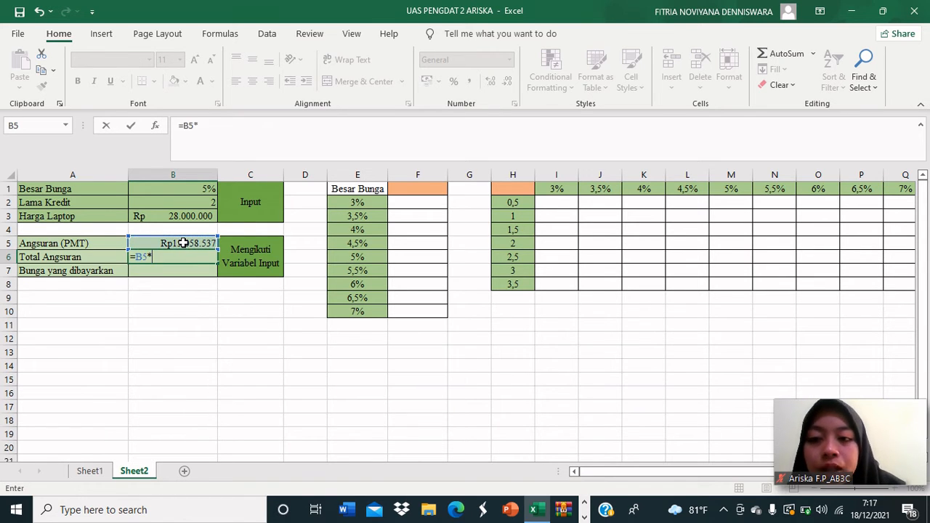
{"action": "left_click", "coordinate": [184, 201]}
{"action": "key", "text": "Return"}
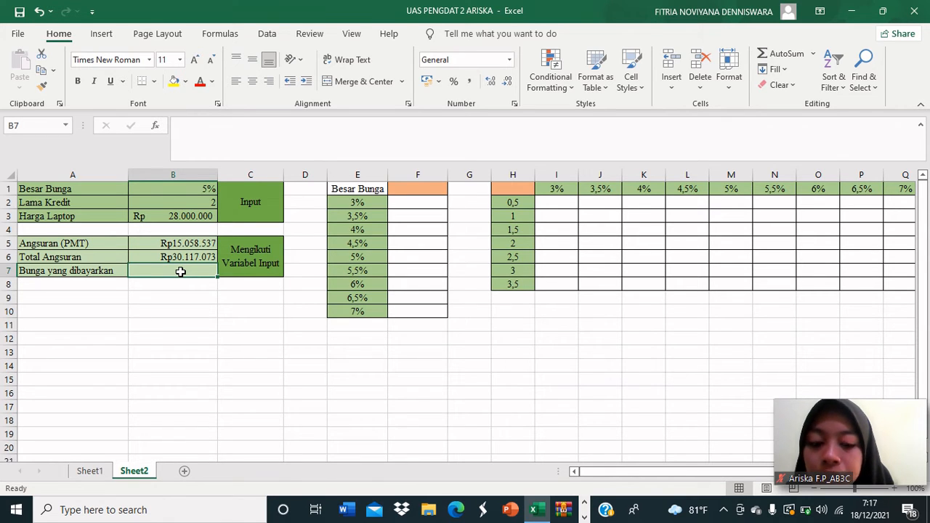
Calculate Bunga yang dibayarkan in B7 with the formula =B6-B3, subtracting the laptop price from the total installments.
{"action": "type", "text": "="}
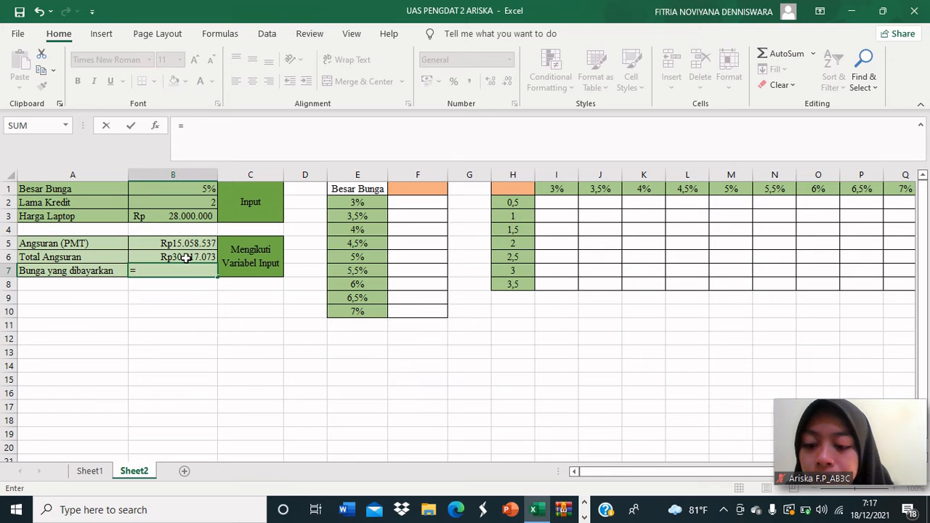
{"action": "left_click", "coordinate": [187, 257]}
{"action": "type", "text": "-"}
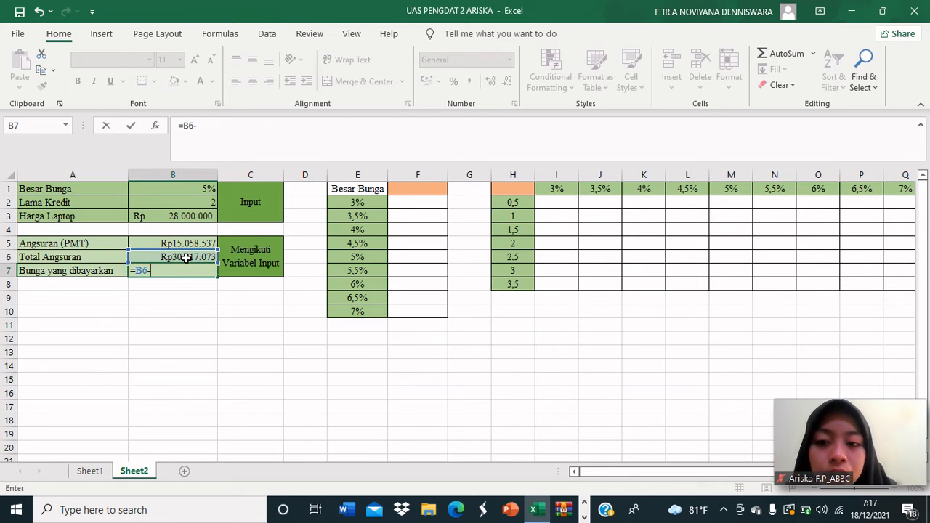
{"action": "left_click", "coordinate": [183, 217]}
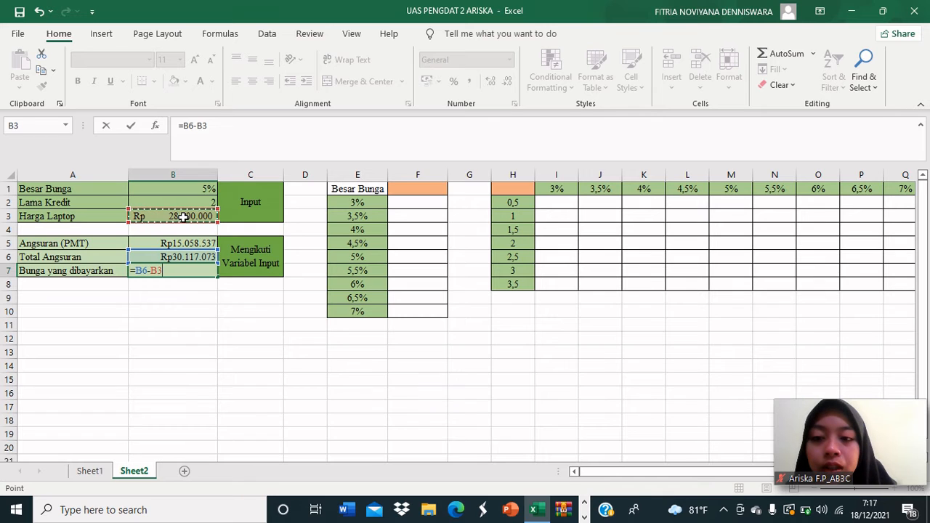
{"action": "key", "text": "Return"}
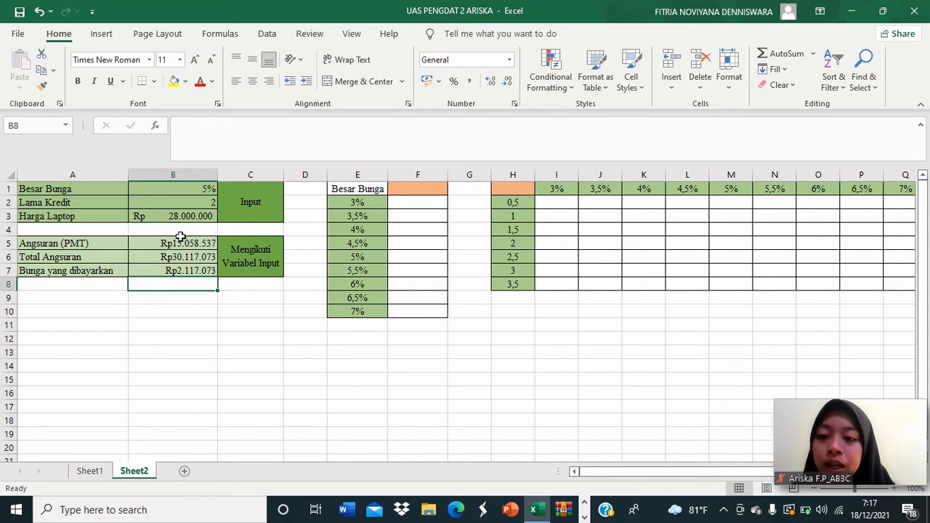
Apply the Accounting number format to the installment, total and interest results in B5:B7.
{"action": "left_click_drag", "start_coordinate": [183, 243], "coordinate": [181, 271]}
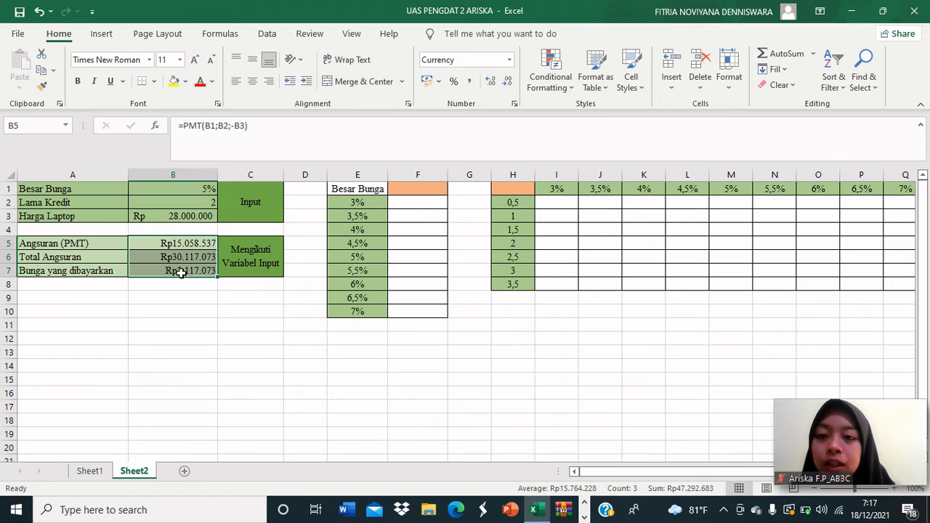
{"action": "left_click", "coordinate": [509, 60]}
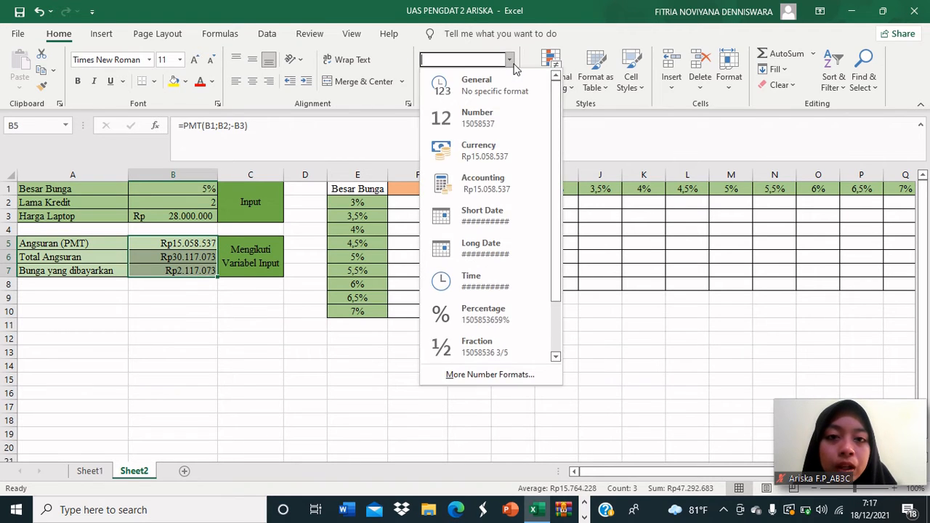
{"action": "left_click", "coordinate": [484, 185]}
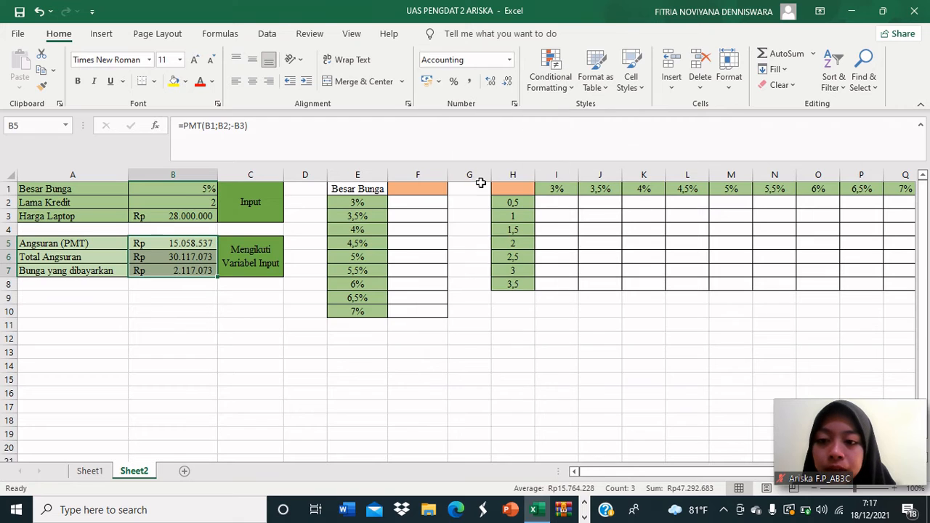
{"action": "left_click", "coordinate": [232, 312]}
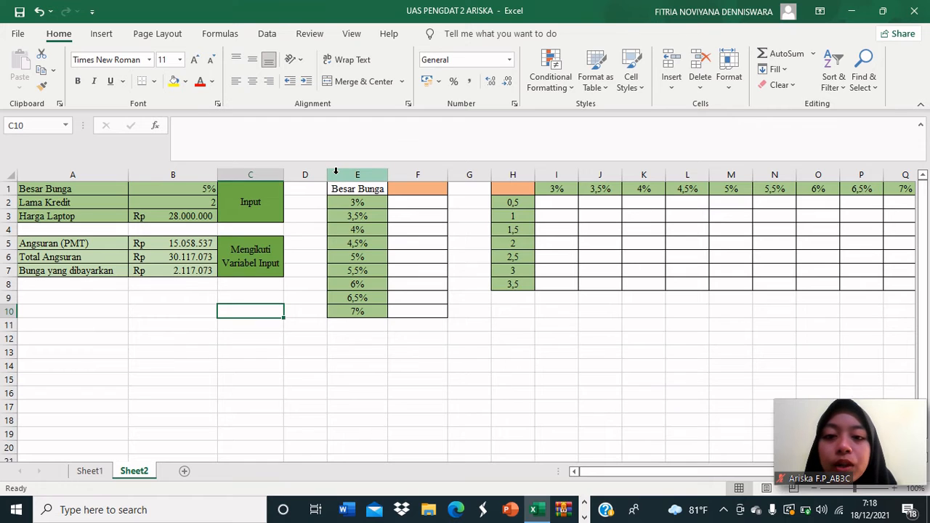
Link the orange header cell F1 of the Besar Bunga table to the PMT installment with =B5.
{"action": "left_click", "coordinate": [356, 208]}
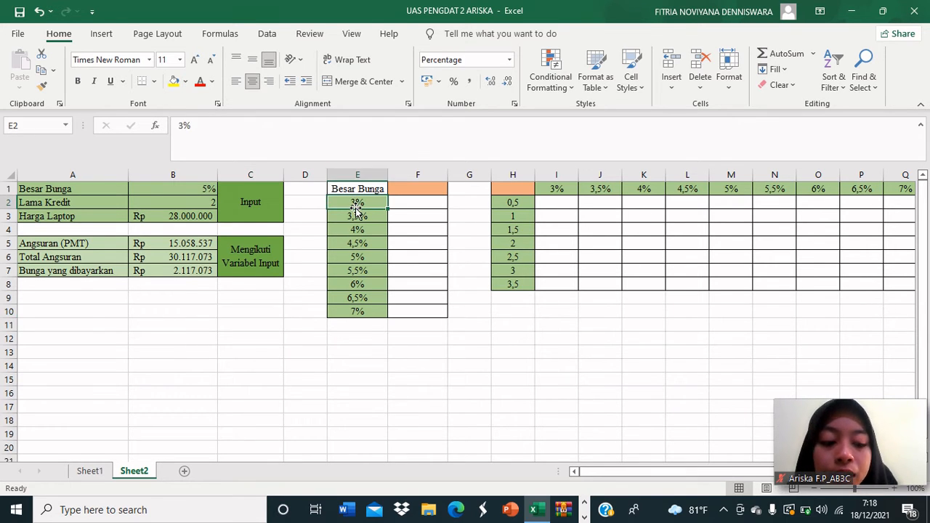
{"action": "left_click", "coordinate": [357, 211]}
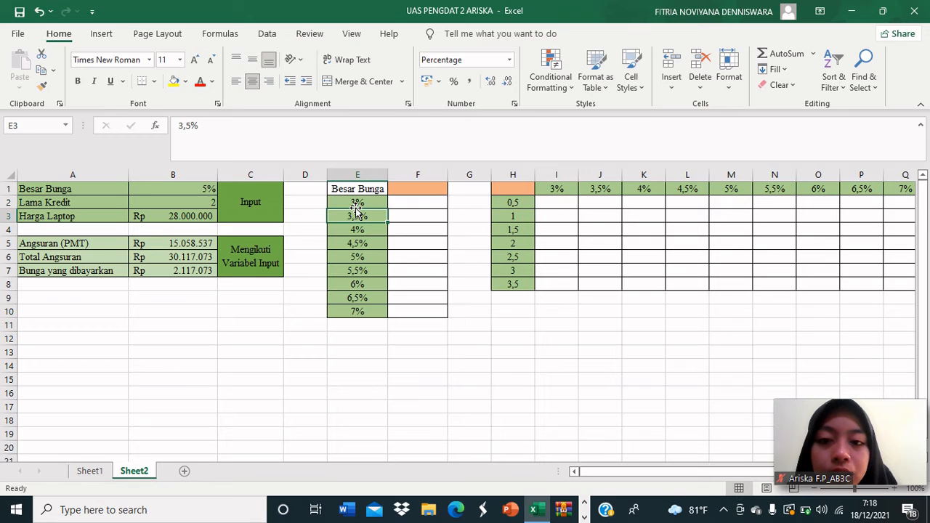
{"action": "left_click", "coordinate": [412, 191]}
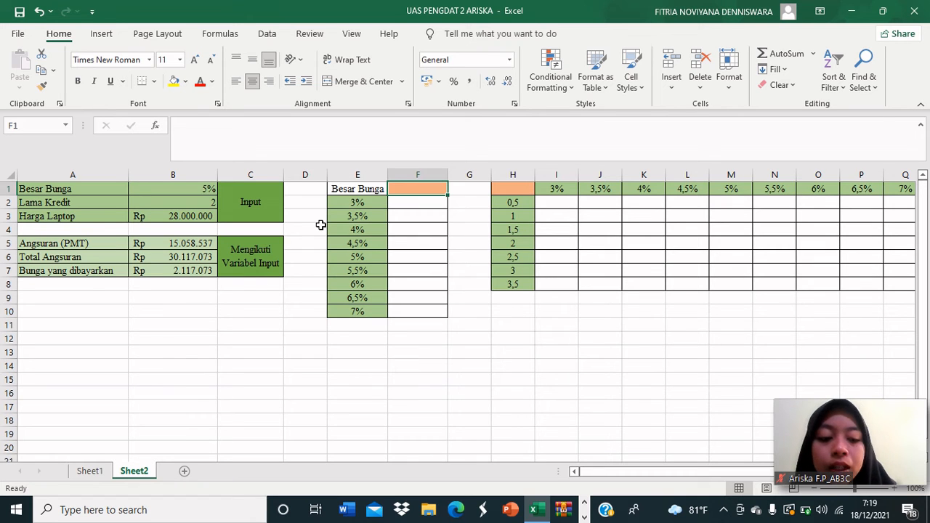
{"action": "type", "text": "="}
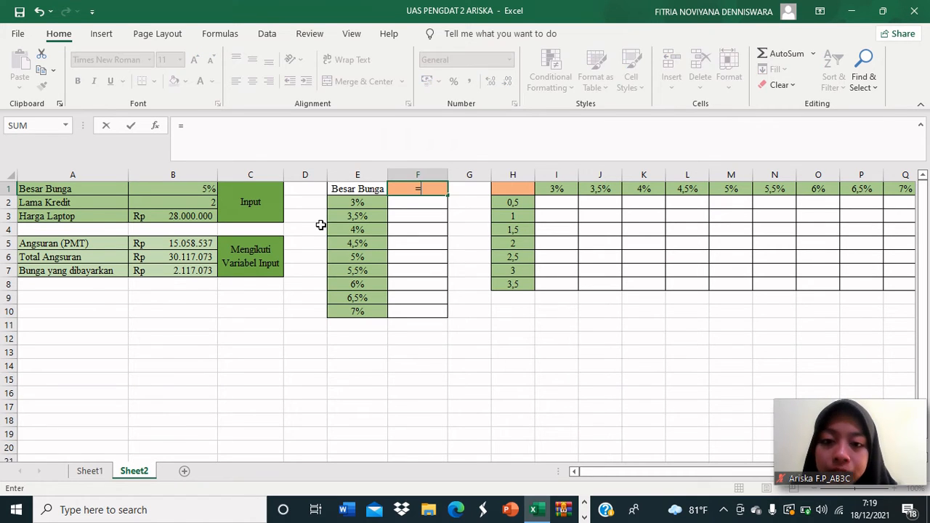
{"action": "left_click", "coordinate": [169, 245]}
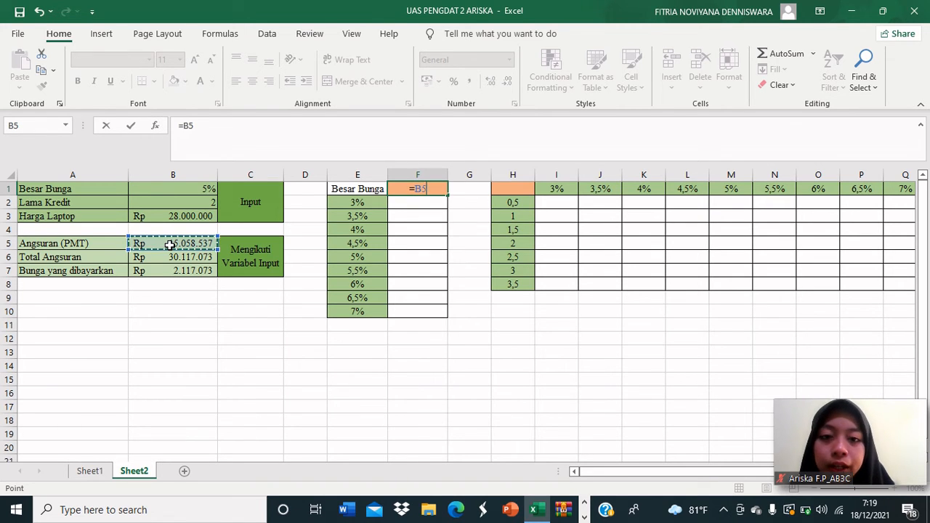
{"action": "key", "text": "Return"}
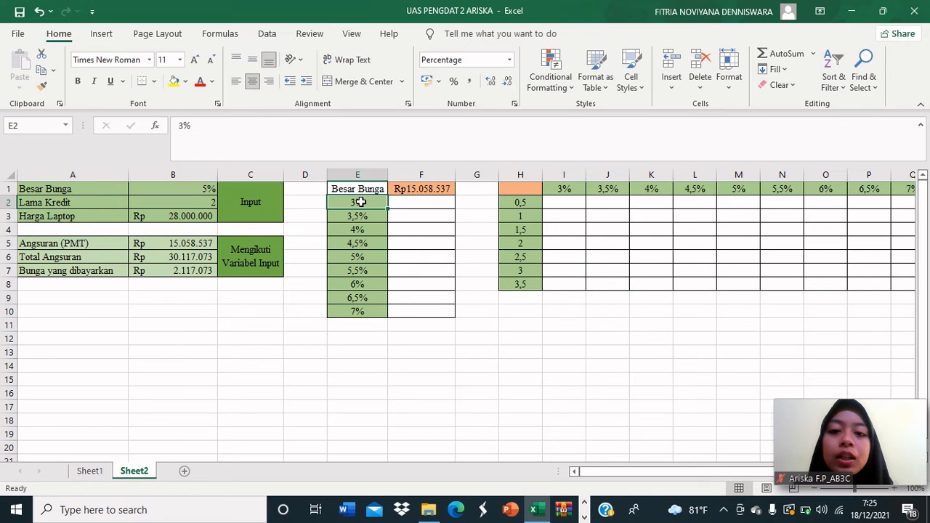
Review the list of Besar Bunga interest rates in E2:E10 from the first to the last rate.
{"action": "key", "text": "Down"}
{"action": "key", "text": "Down"}
{"action": "key", "text": "Down"}
{"action": "key", "text": "Down"}
{"action": "key", "text": "Down"}
{"action": "key", "text": "Down"}
{"action": "key", "text": "Down"}
{"action": "key", "text": "Down"}
{"action": "key", "text": "Down"}
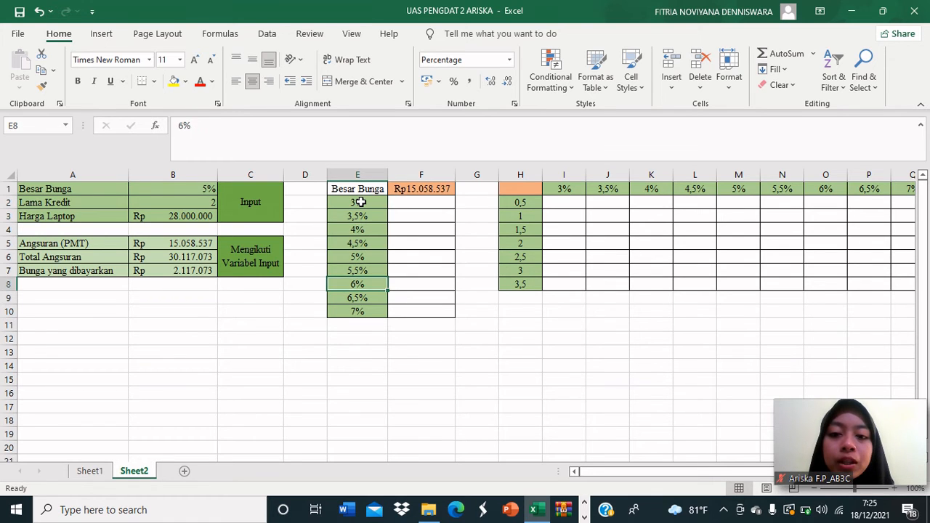
{"action": "key", "text": "Up"}
{"action": "key", "text": "Up"}
{"action": "key", "text": "Up"}
{"action": "key", "text": "Up"}
{"action": "key", "text": "Up"}
{"action": "key", "text": "Up"}
{"action": "key", "text": "Up"}
{"action": "key", "text": "Up"}
{"action": "key", "text": "Up"}
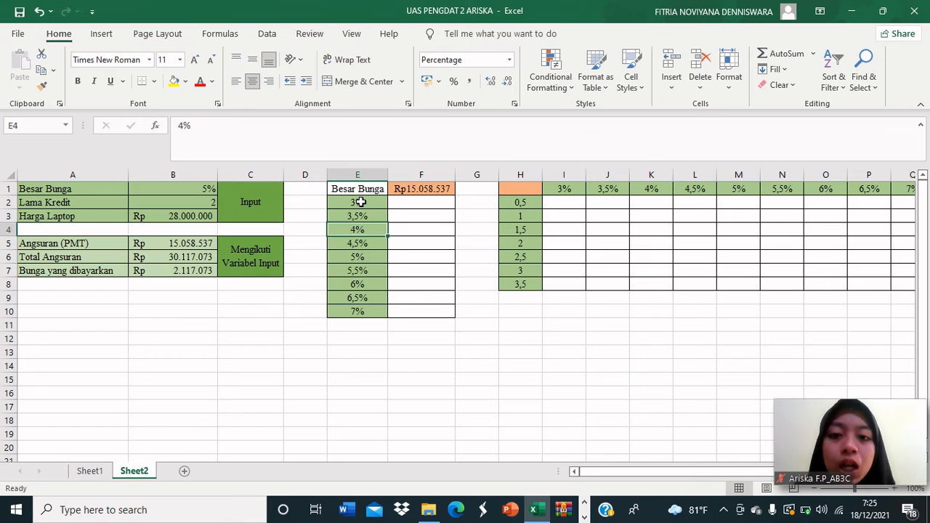
{"action": "key", "text": "Up"}
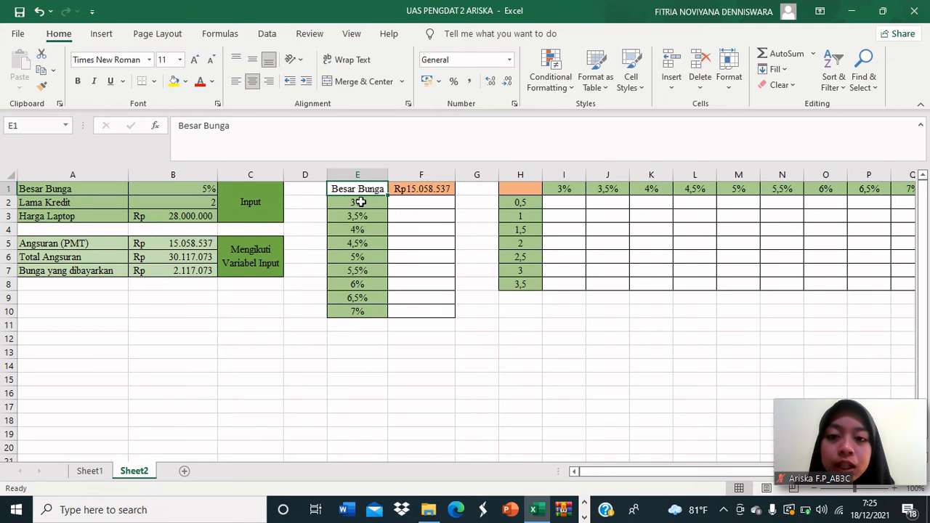
Create a one-variable What-If data table over E1:F10 with the Besar Bunga cell B1 as the column input cell.
{"action": "left_click_drag", "start_coordinate": [378, 192], "coordinate": [425, 312]}
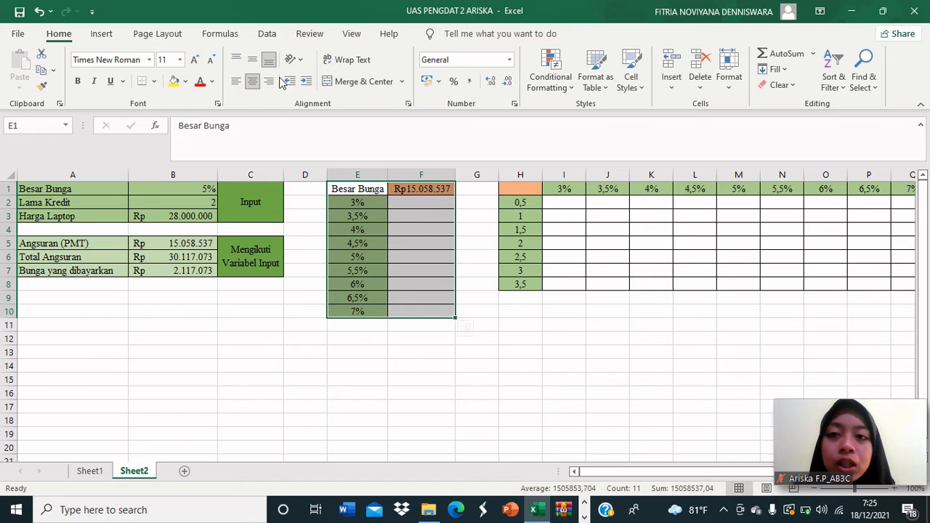
{"action": "left_click", "coordinate": [267, 35]}
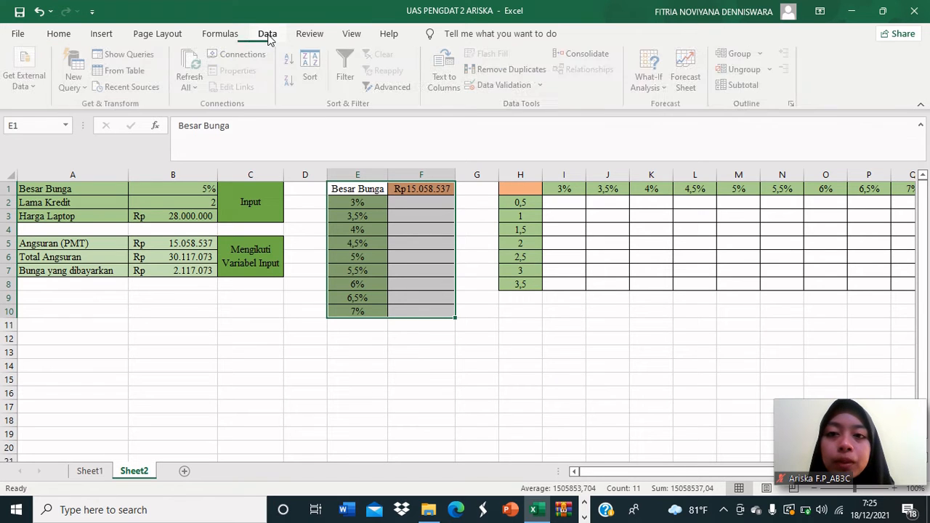
{"action": "left_click", "coordinate": [656, 90]}
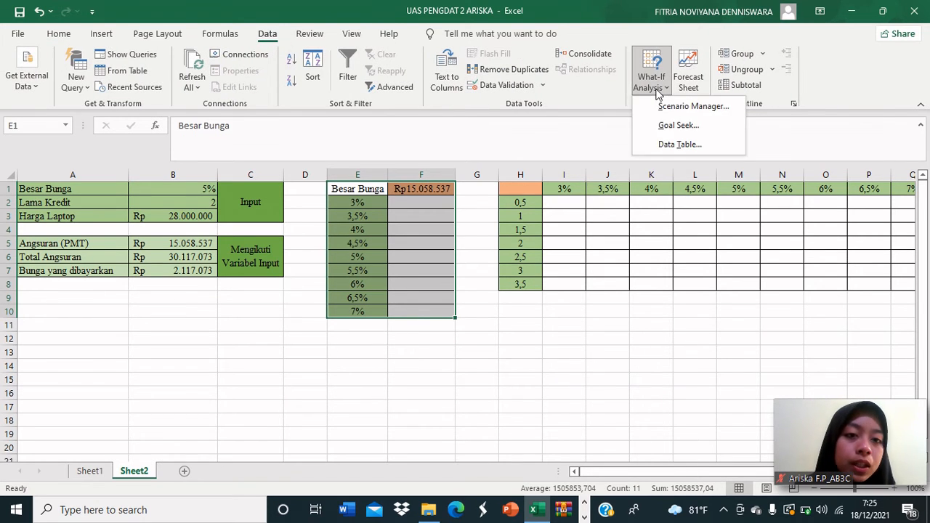
{"action": "left_click", "coordinate": [677, 144]}
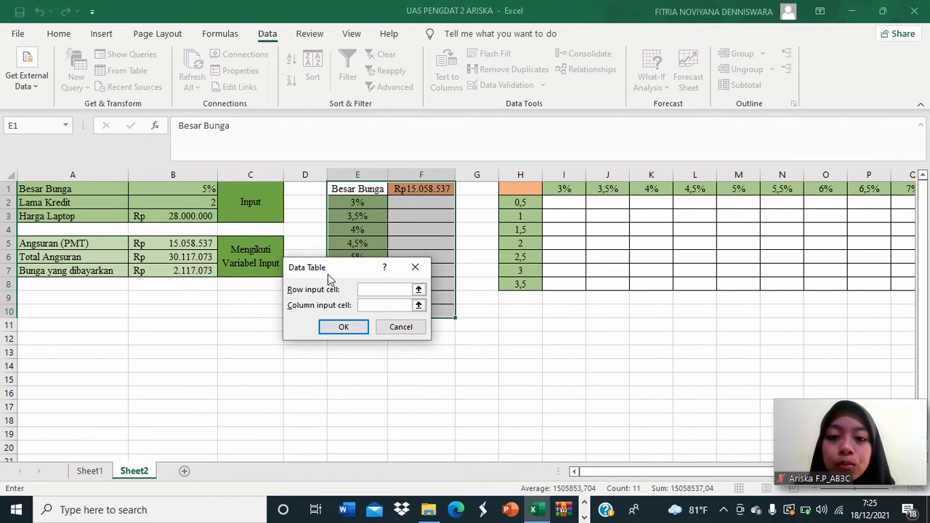
{"action": "left_click_drag", "start_coordinate": [325, 273], "coordinate": [439, 252]}
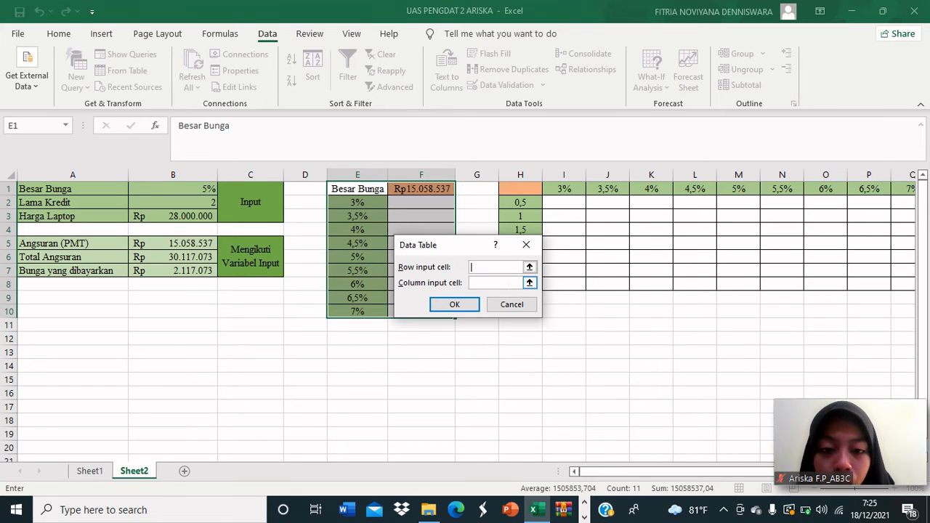
{"action": "left_click", "coordinate": [529, 283]}
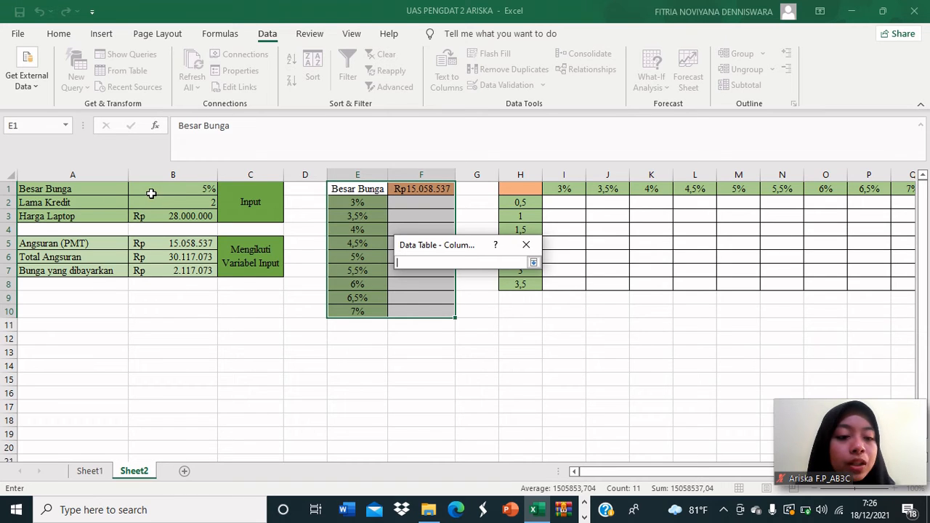
{"action": "left_click", "coordinate": [188, 190]}
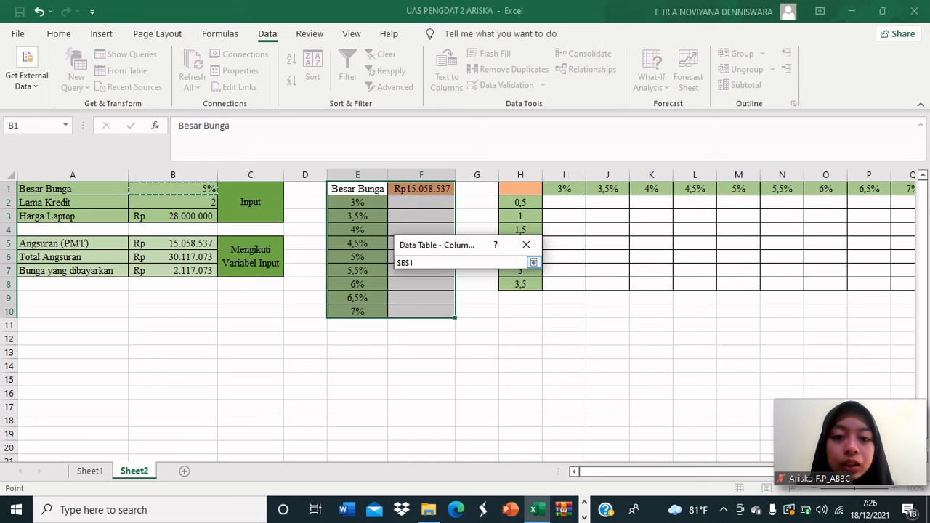
{"action": "left_click", "coordinate": [538, 264]}
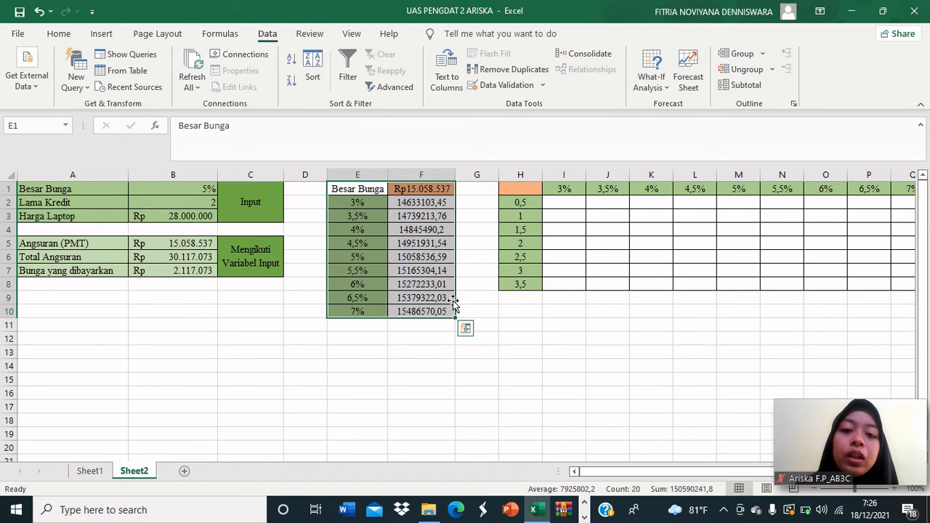
Widen column F slightly and apply the Accounting number format to the installment amounts in F1:F10.
{"action": "left_click_drag", "start_coordinate": [453, 177], "coordinate": [461, 177]}
{"action": "left_click", "coordinate": [403, 190]}
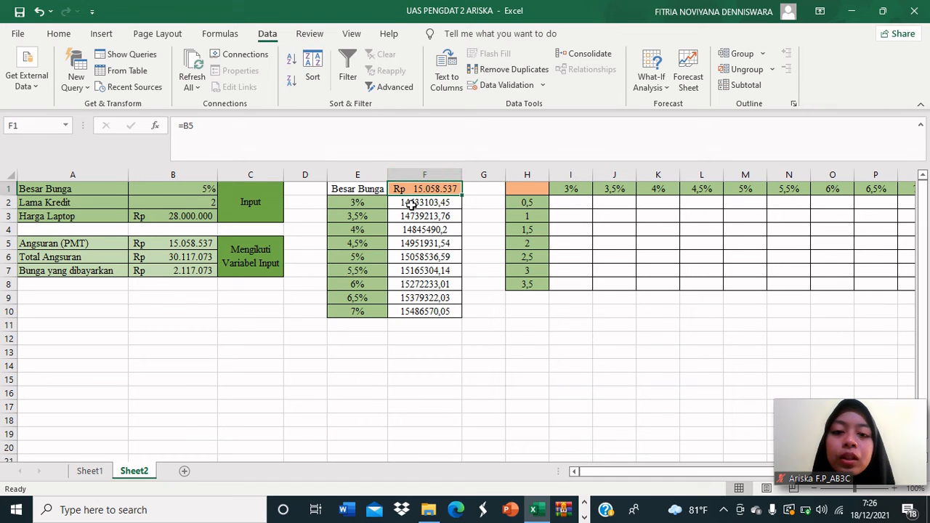
{"action": "left_click_drag", "start_coordinate": [404, 189], "coordinate": [409, 309]}
{"action": "left_click", "coordinate": [57, 35]}
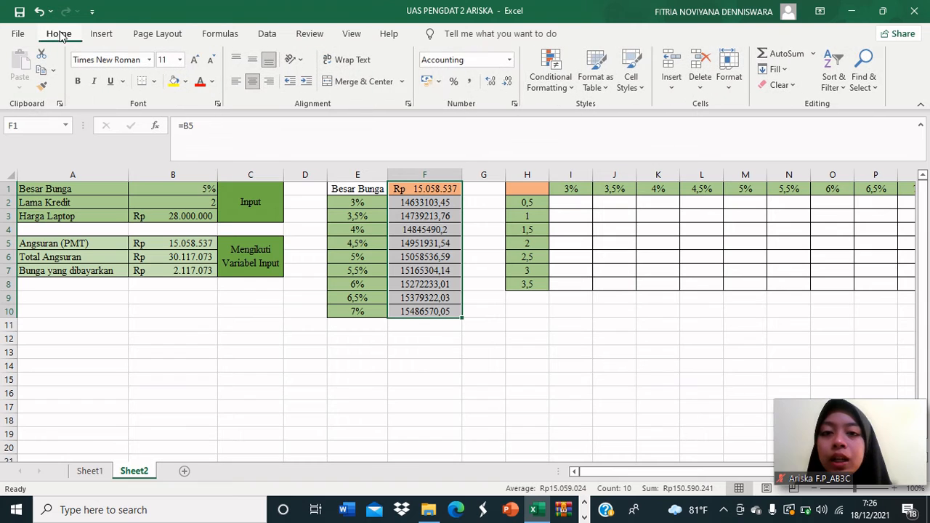
{"action": "left_click", "coordinate": [509, 60]}
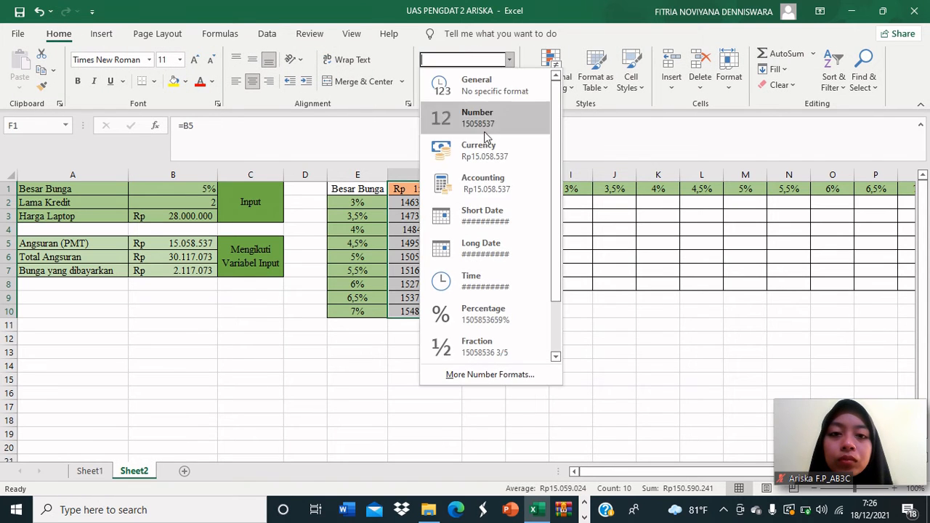
{"action": "left_click", "coordinate": [476, 184]}
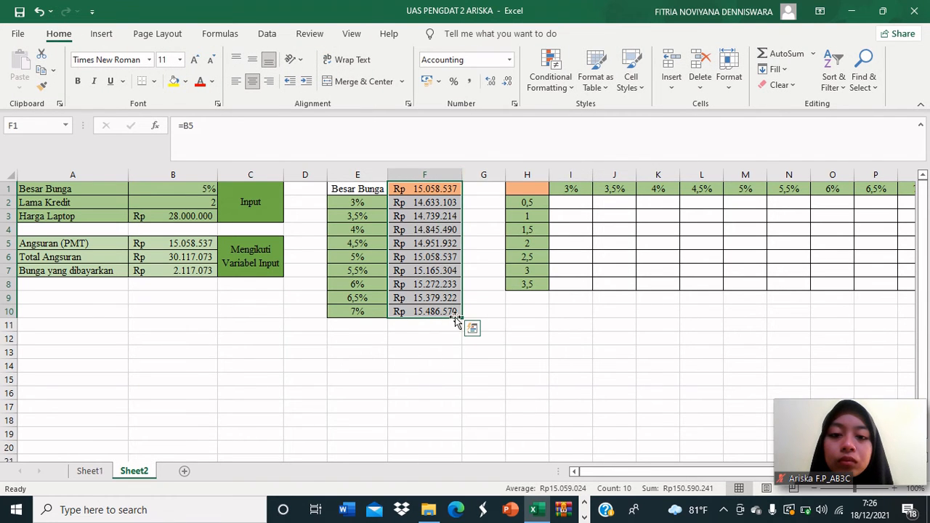
{"action": "left_click", "coordinate": [410, 362]}
{"action": "left_click", "coordinate": [415, 188]}
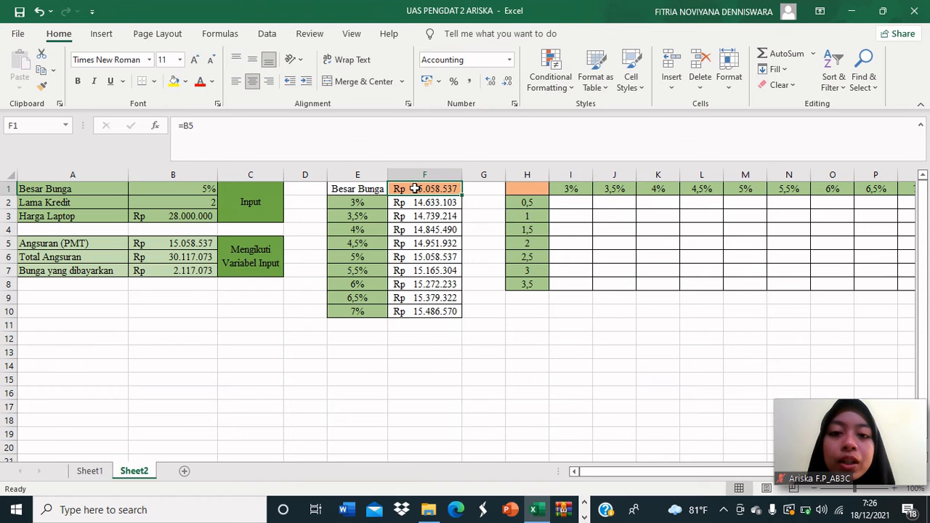
Review the installments calculated for the 3% and 3,5% rates in the Besar Bunga table.
{"action": "left_click", "coordinate": [414, 202]}
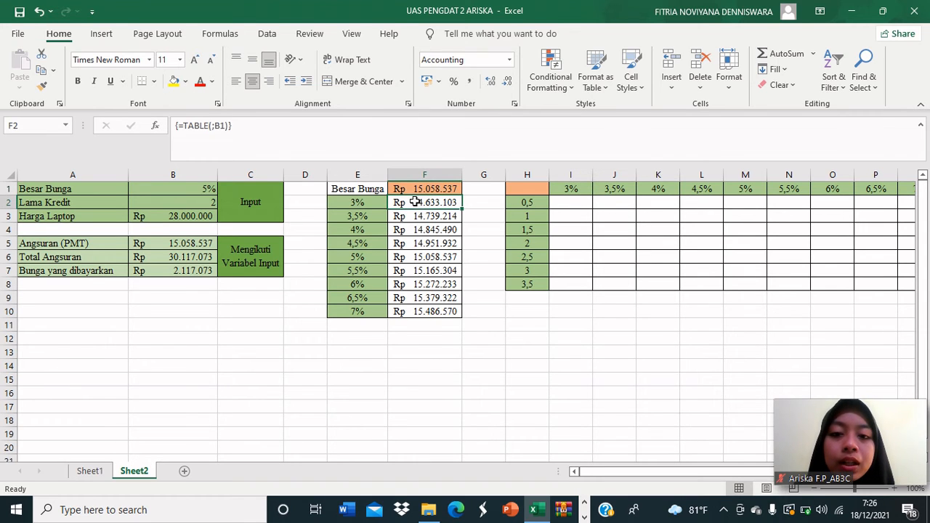
{"action": "left_click", "coordinate": [362, 205]}
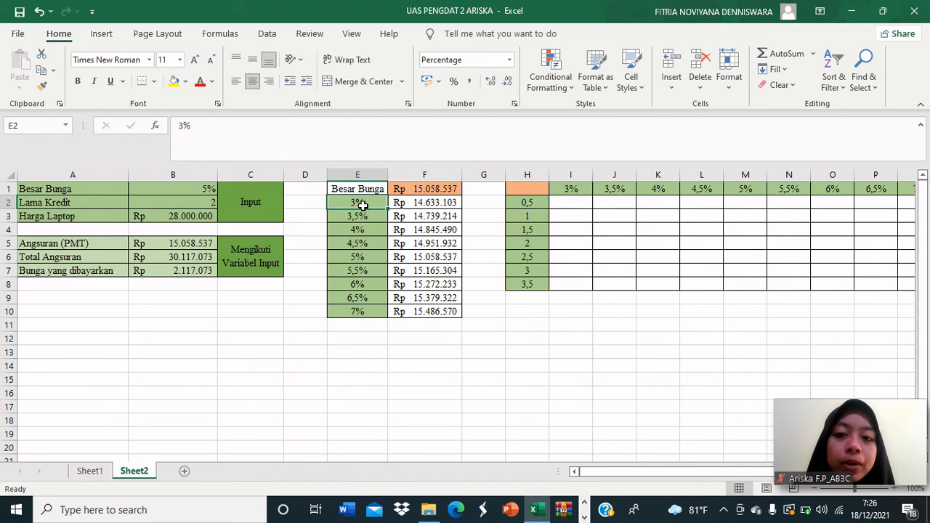
{"action": "key", "text": "Down"}
{"action": "left_click", "coordinate": [362, 205]}
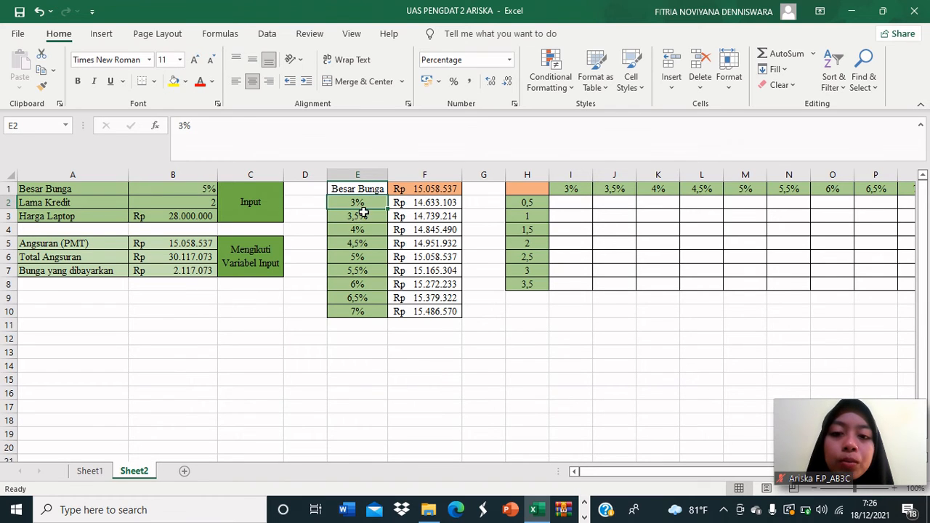
{"action": "key", "text": "Right"}
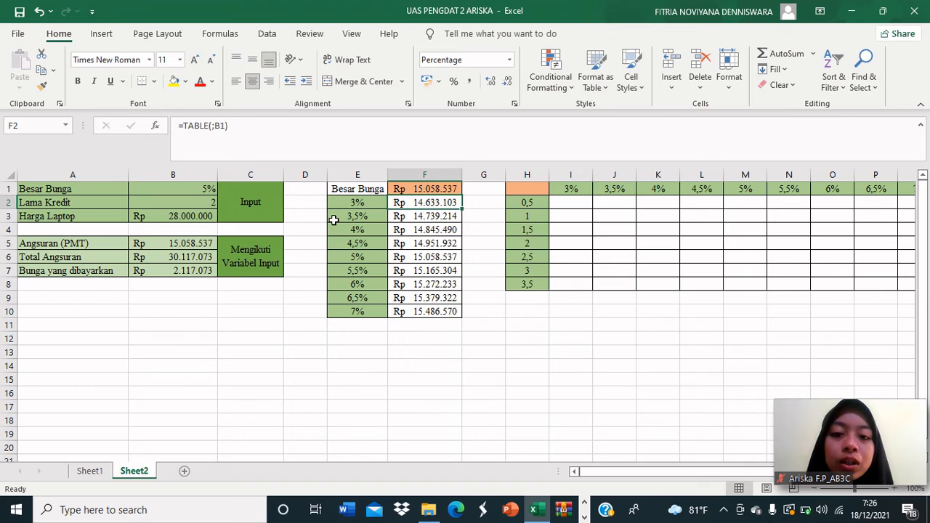
{"action": "key", "text": "Left"}
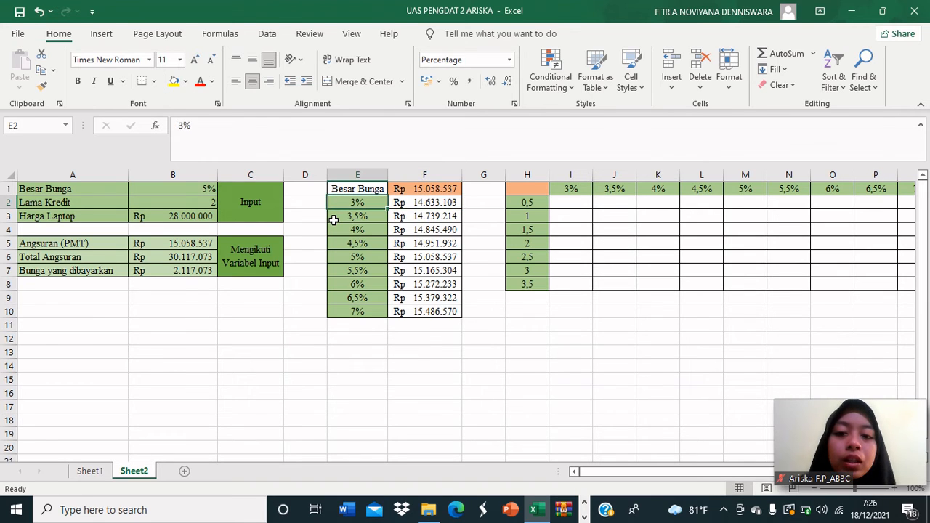
{"action": "key", "text": "Down"}
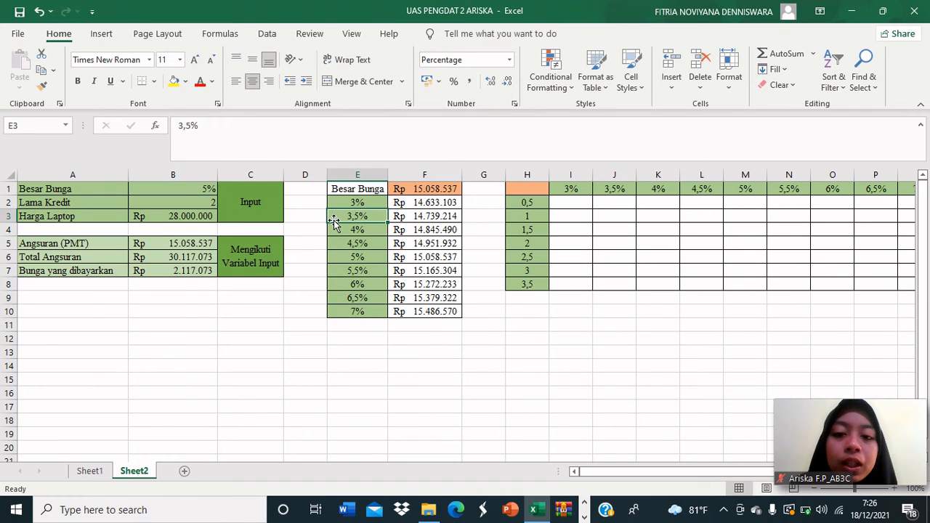
{"action": "left_click", "coordinate": [434, 215]}
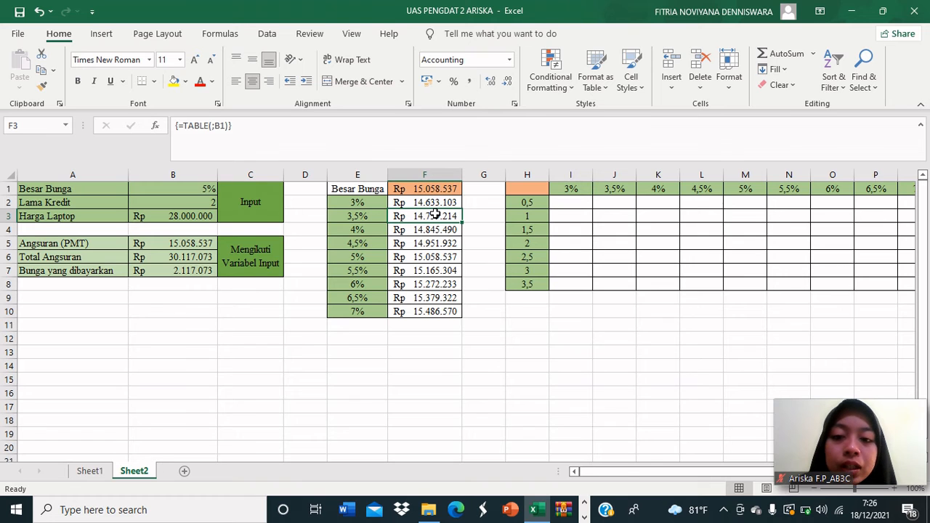
Examine the layout of the two-variable table: the interest rates in I1:Q1 and the credit terms in H2:H8.
{"action": "left_click_drag", "start_coordinate": [625, 473], "coordinate": [644, 477]}
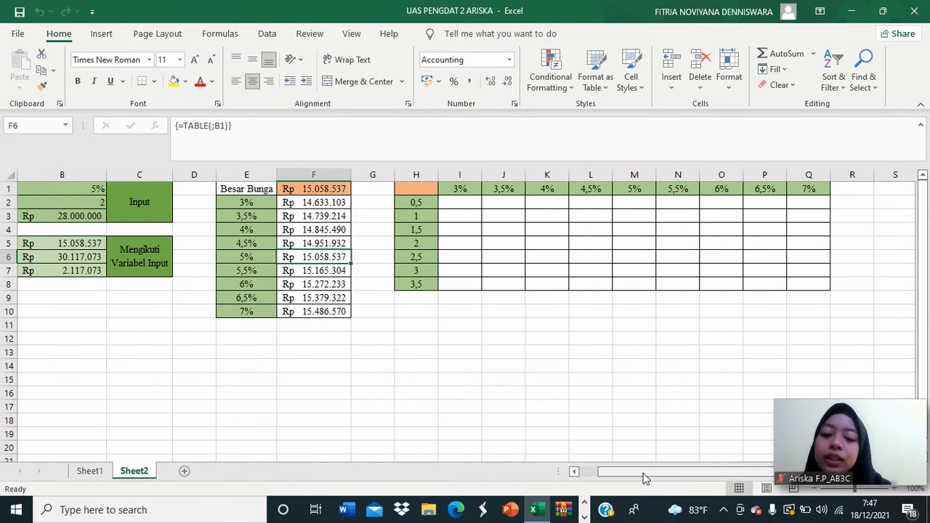
{"action": "left_click_drag", "start_coordinate": [644, 478], "coordinate": [672, 477]}
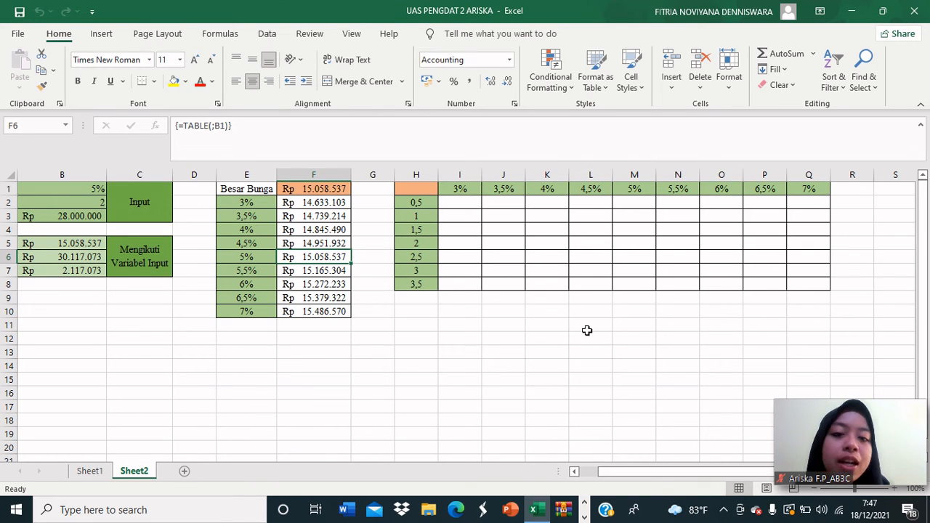
{"action": "left_click", "coordinate": [448, 202]}
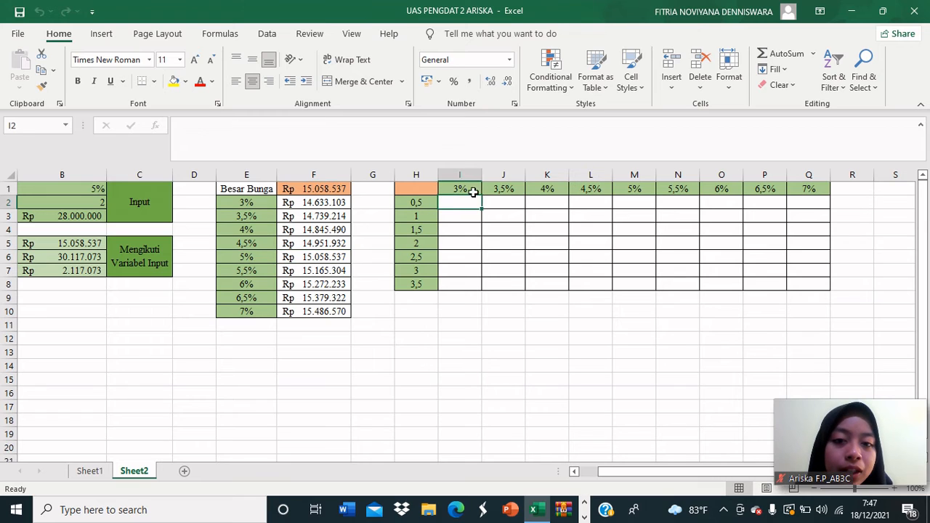
{"action": "left_click", "coordinate": [459, 188]}
{"action": "key", "text": "Right"}
{"action": "key", "text": "Down"}
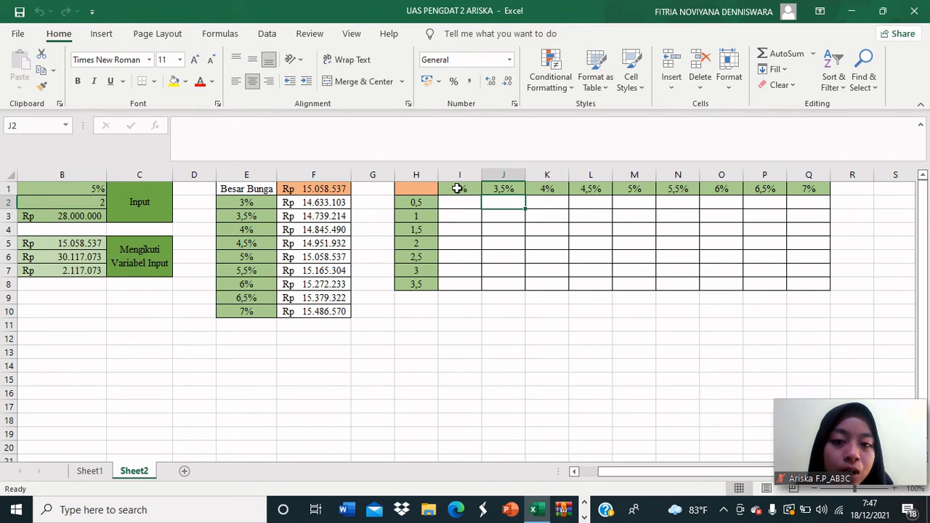
{"action": "key", "text": "Left"}
{"action": "key", "text": "Left"}
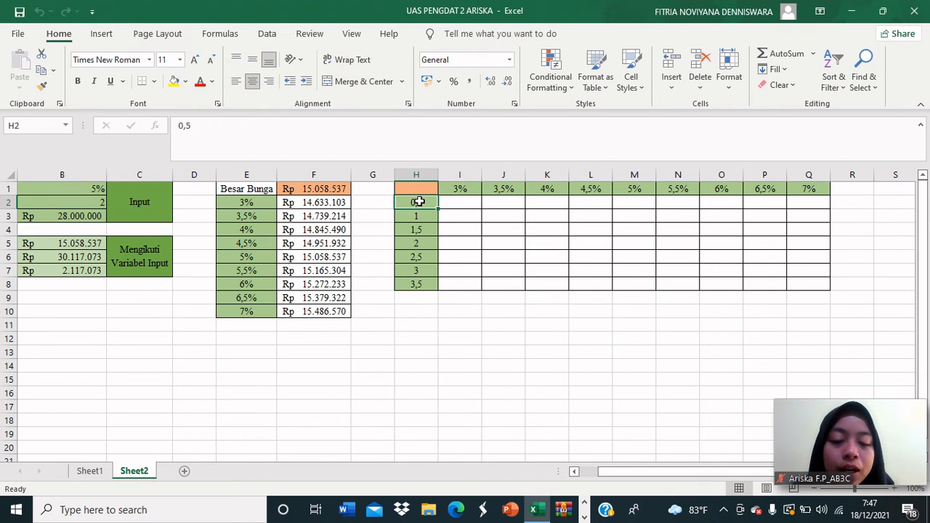
{"action": "left_click_drag", "start_coordinate": [459, 188], "coordinate": [809, 188]}
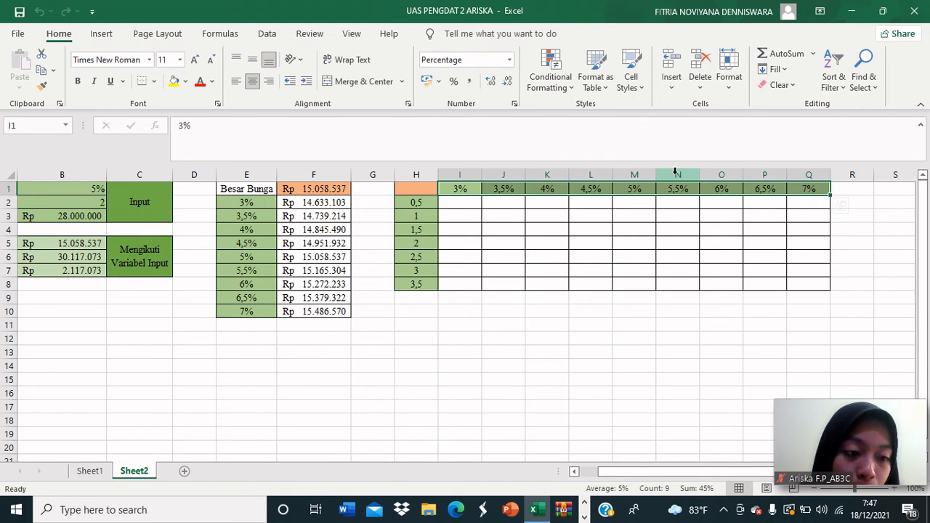
{"action": "left_click", "coordinate": [421, 200]}
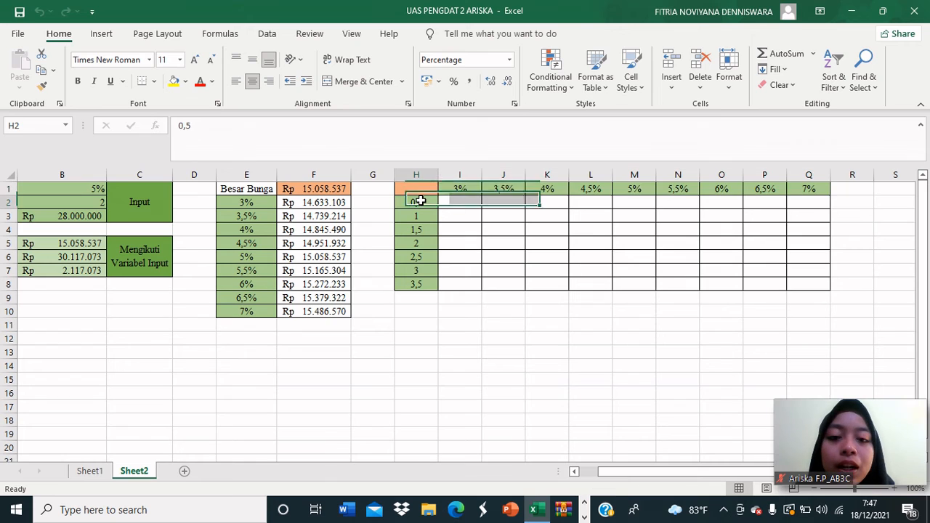
{"action": "left_click_drag", "start_coordinate": [420, 200], "coordinate": [423, 283]}
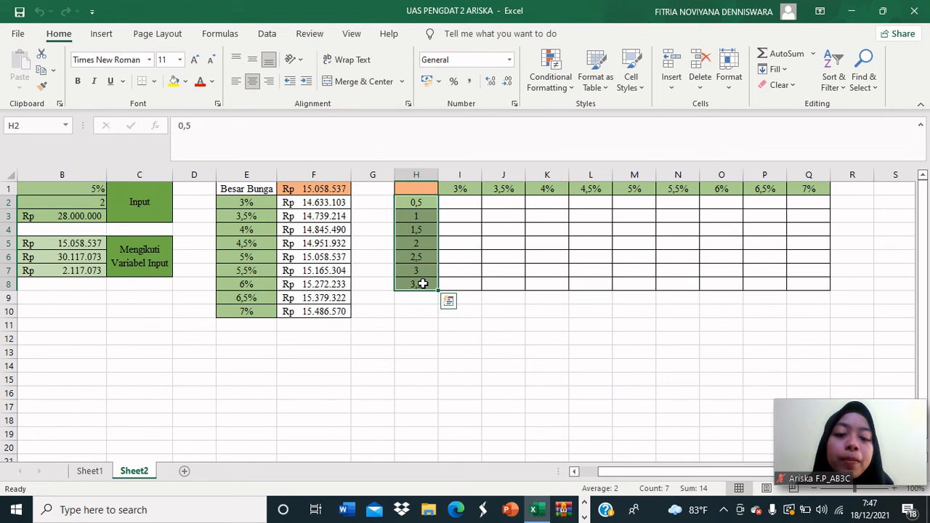
{"action": "left_click", "coordinate": [392, 310]}
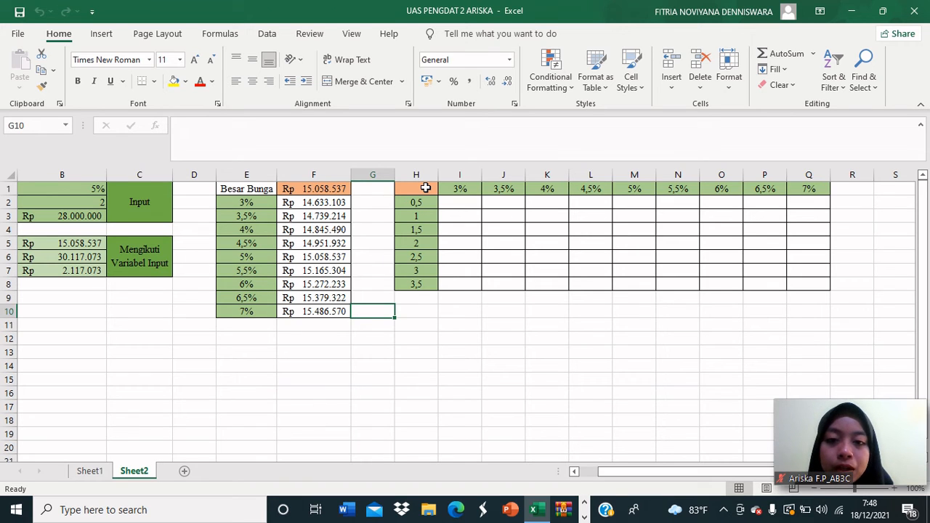
Link the orange corner cell H1 of the rate-and-term table to the PMT installment with =B5.
{"action": "left_click", "coordinate": [426, 187]}
{"action": "type", "text": "="}
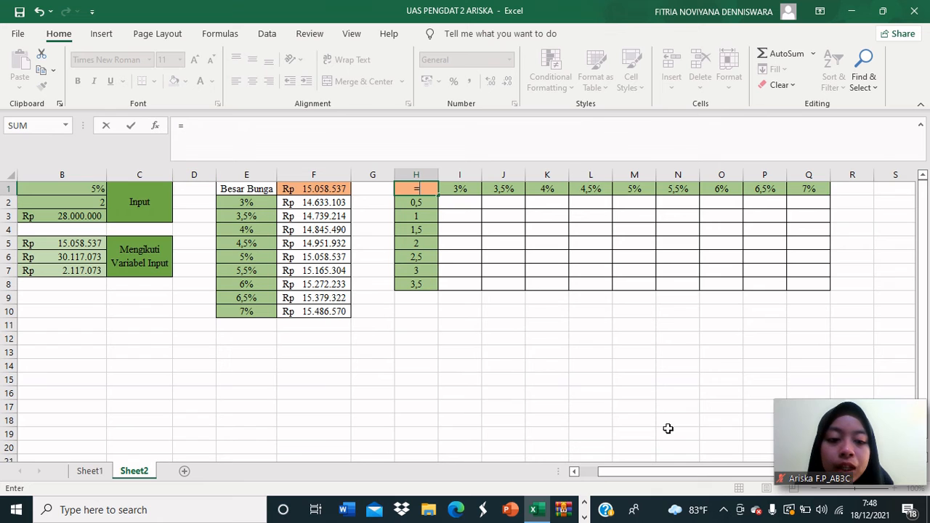
{"action": "left_click_drag", "start_coordinate": [643, 478], "coordinate": [580, 474]}
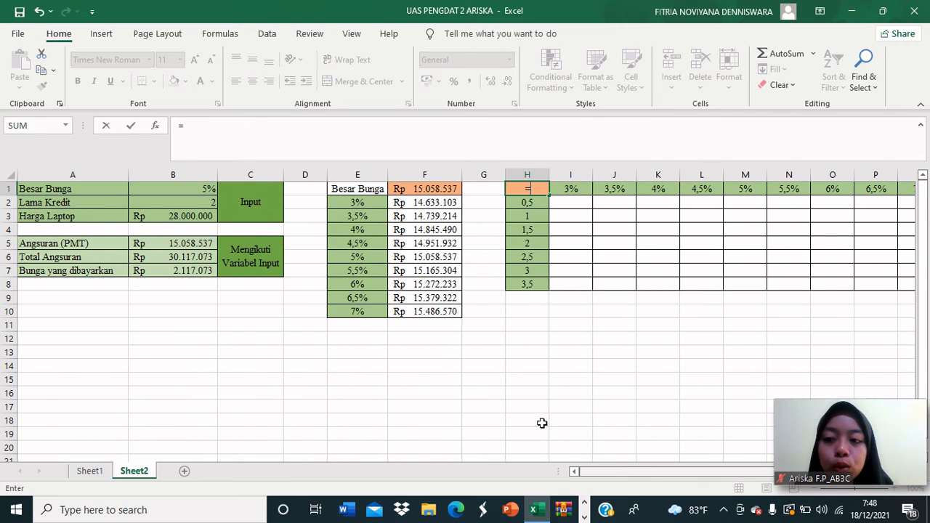
{"action": "left_click", "coordinate": [179, 246]}
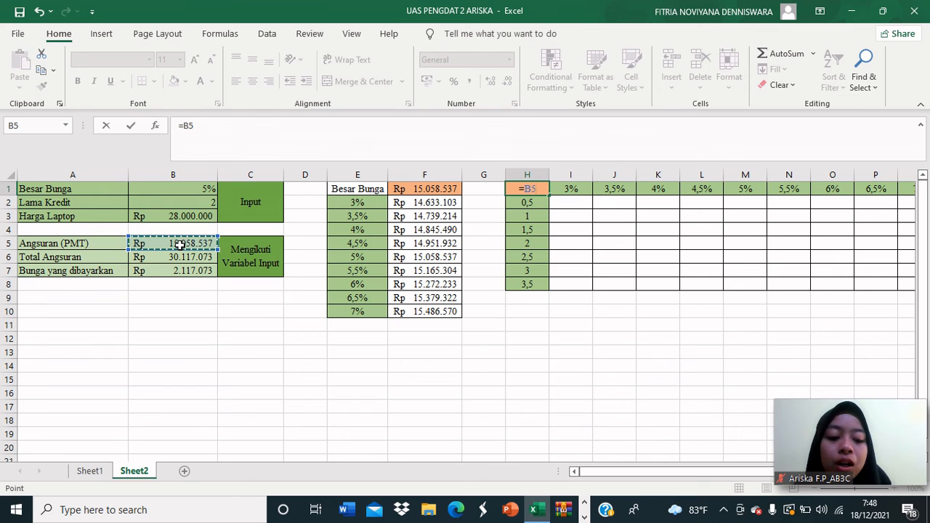
{"action": "key", "text": "Return"}
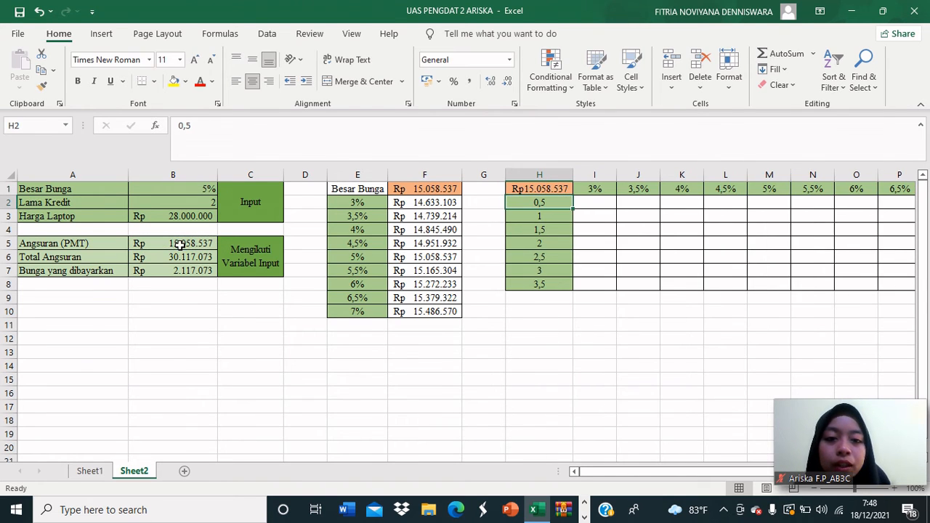
Start a What-If data table over H1:Q8 with the Besar Bunga cell B1 as the row input cell.
{"action": "left_click_drag", "start_coordinate": [650, 479], "coordinate": [666, 479]}
{"action": "left_click_drag", "start_coordinate": [420, 189], "coordinate": [843, 279]}
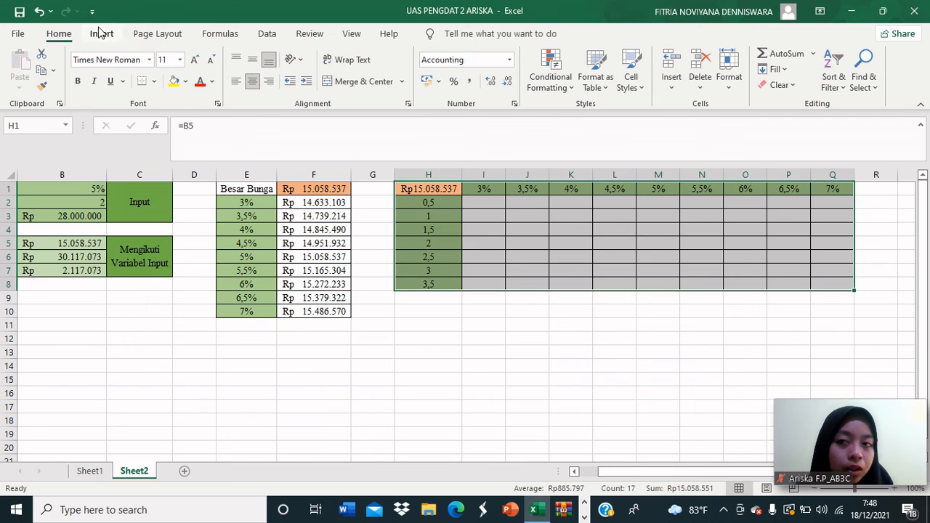
{"action": "left_click", "coordinate": [268, 36]}
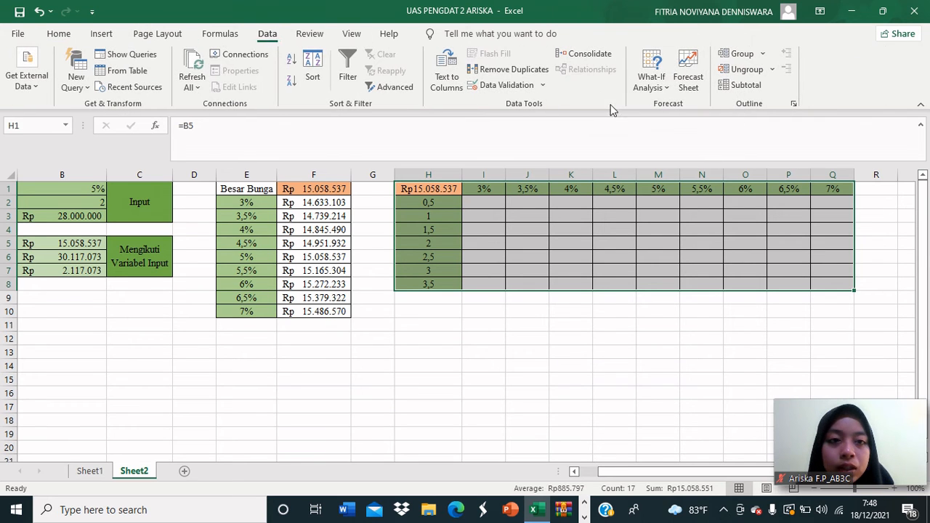
{"action": "left_click", "coordinate": [667, 90]}
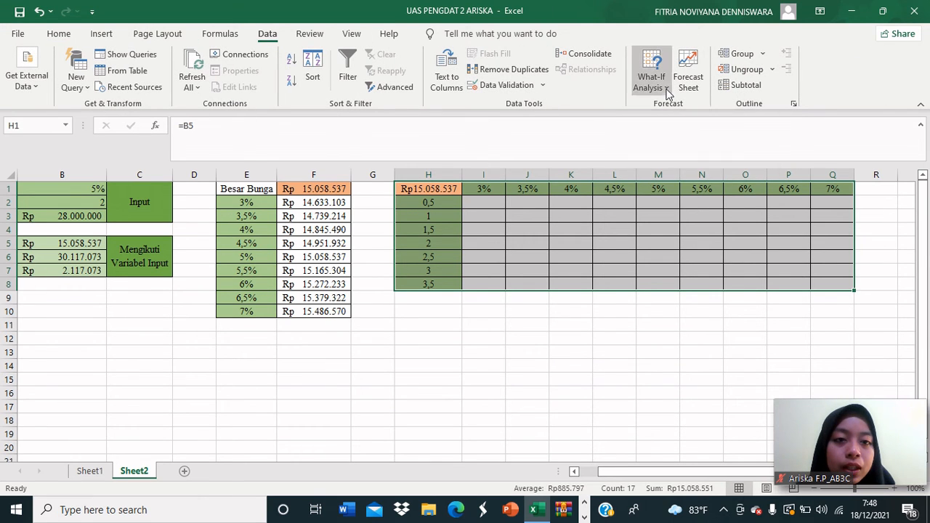
{"action": "left_click", "coordinate": [670, 143]}
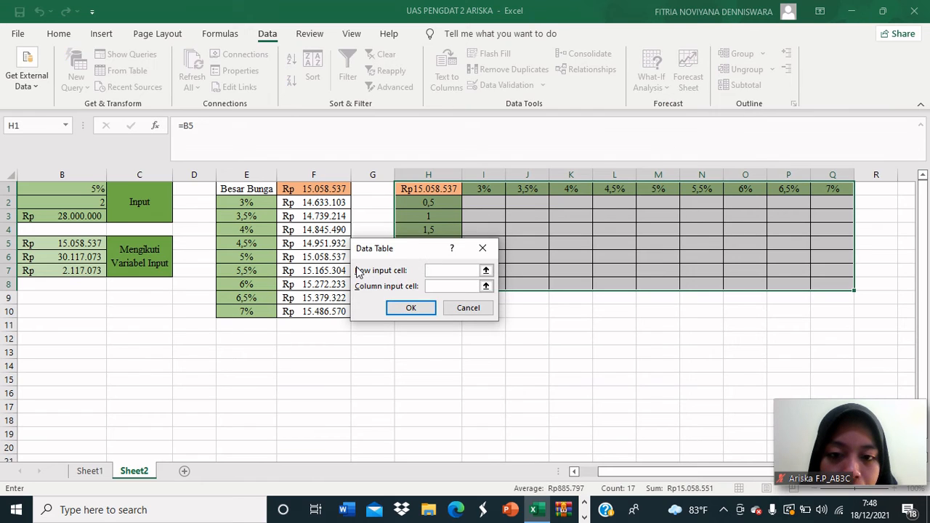
{"action": "left_click_drag", "start_coordinate": [393, 248], "coordinate": [406, 292]}
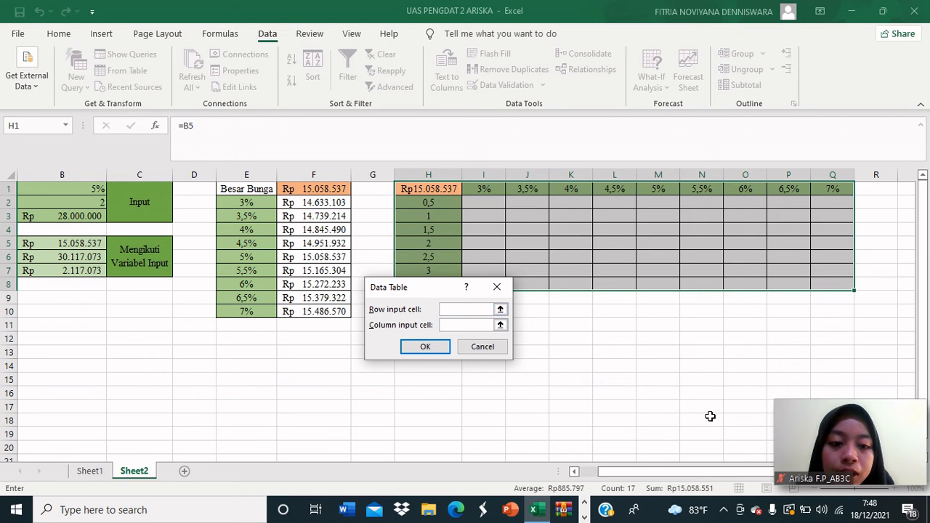
{"action": "mouse_move", "coordinate": [692, 470]}
{"action": "left_mouse_down"}
{"action": "mouse_move", "coordinate": [672, 470]}
{"action": "mouse_move", "coordinate": [703, 469]}
{"action": "left_mouse_up"}
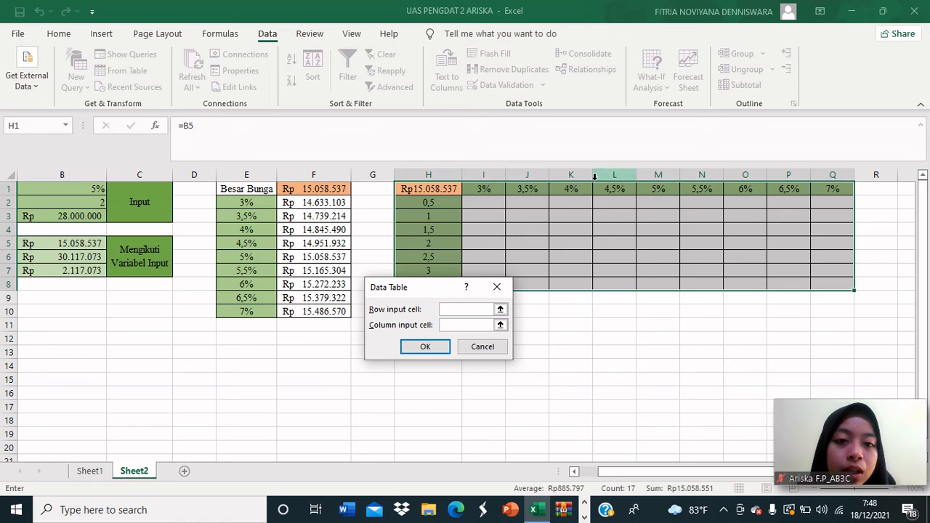
{"action": "left_click", "coordinate": [499, 309]}
{"action": "left_click_drag", "start_coordinate": [711, 471], "coordinate": [692, 470]}
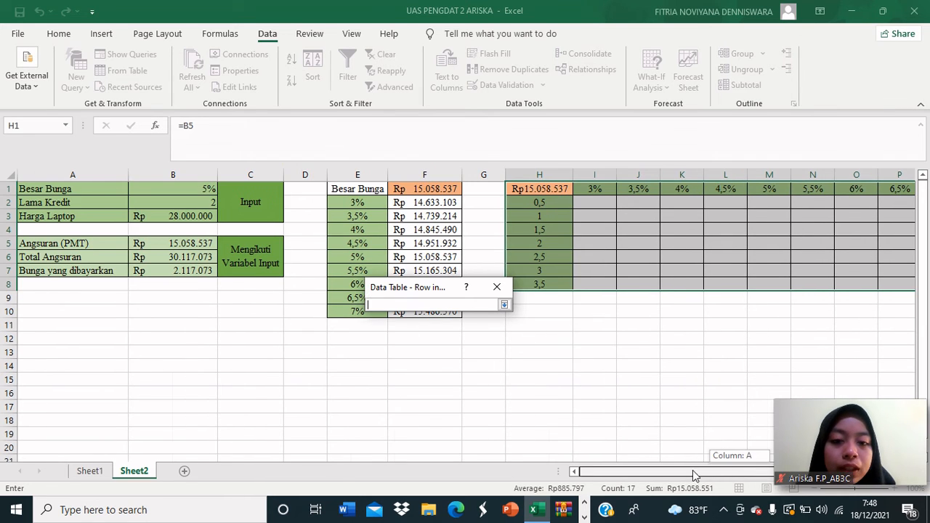
{"action": "left_click", "coordinate": [184, 189]}
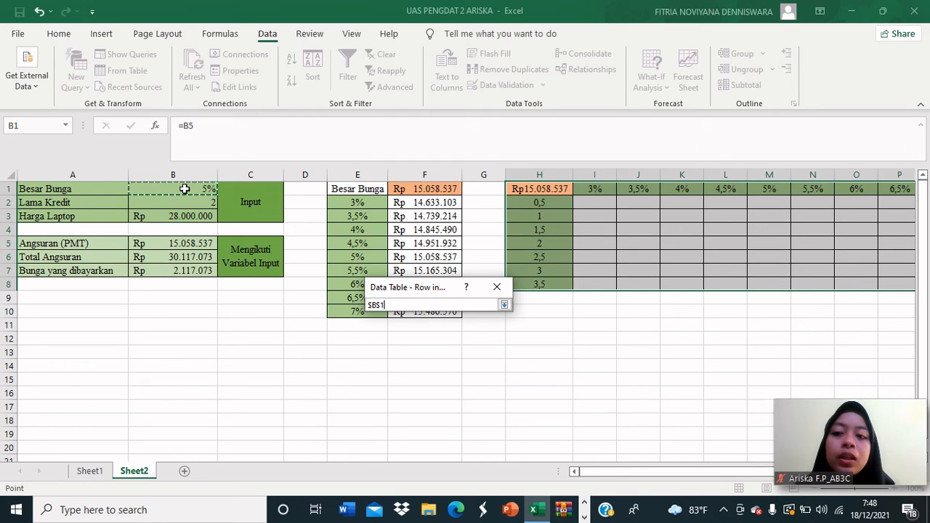
{"action": "left_click", "coordinate": [504, 306]}
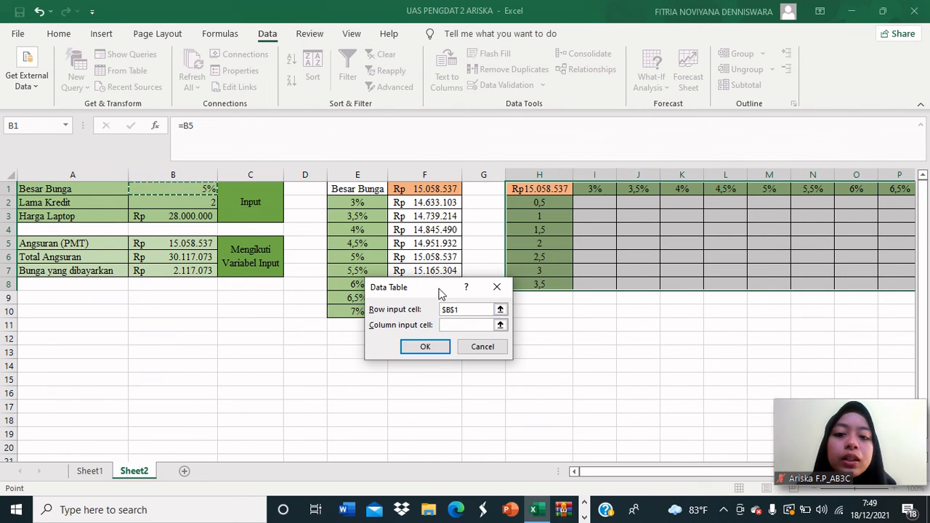
Set the Lama Kredit cell B2 as the column input cell and generate the two-variable data table.
{"action": "left_click_drag", "start_coordinate": [439, 289], "coordinate": [484, 259]}
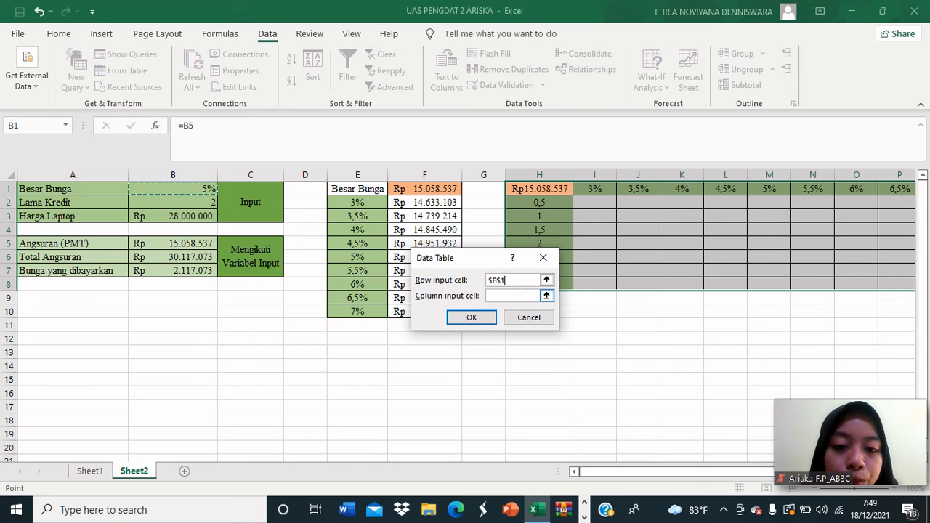
{"action": "left_click_drag", "start_coordinate": [690, 477], "coordinate": [690, 477]}
{"action": "left_click_drag", "start_coordinate": [476, 258], "coordinate": [482, 324]}
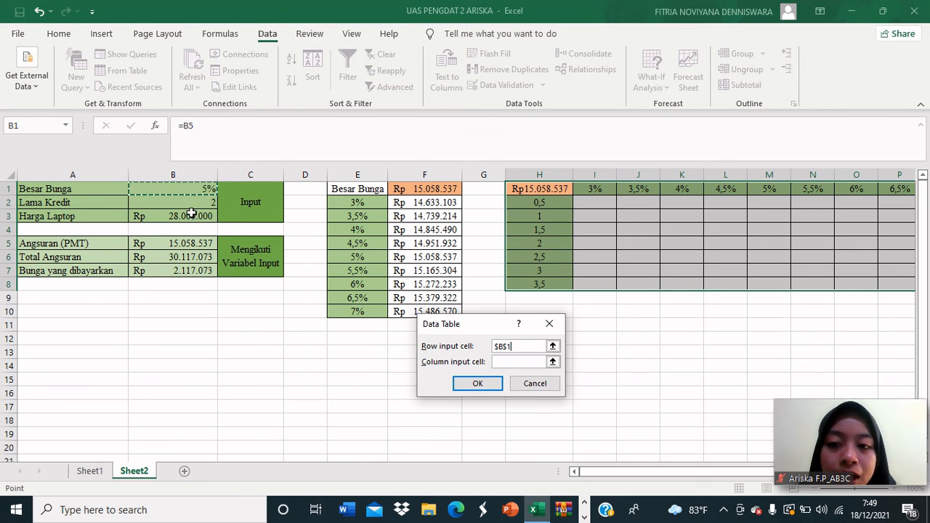
{"action": "left_click", "coordinate": [552, 361]}
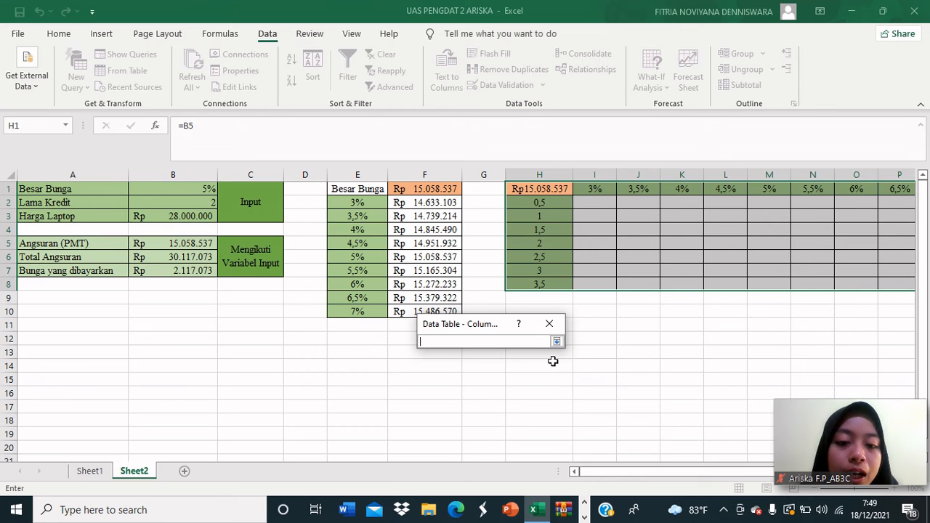
{"action": "left_click", "coordinate": [183, 205]}
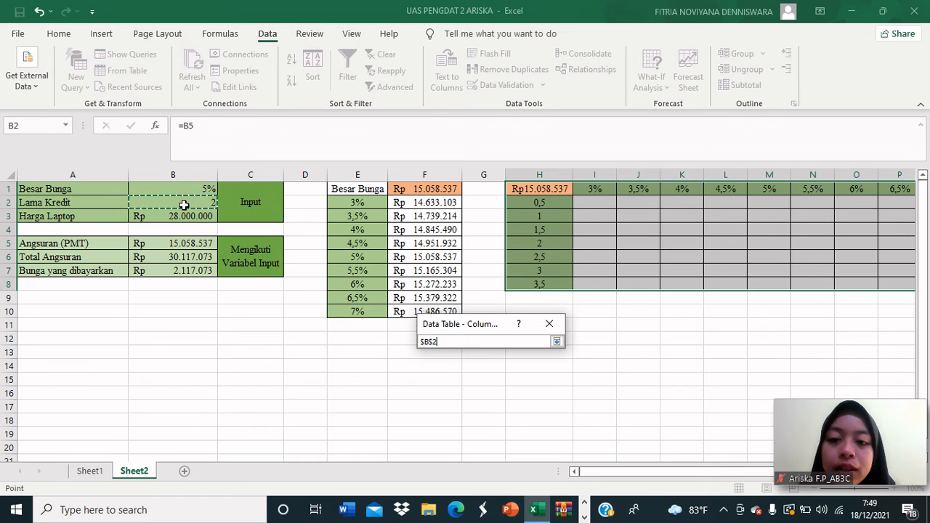
{"action": "left_click", "coordinate": [557, 348]}
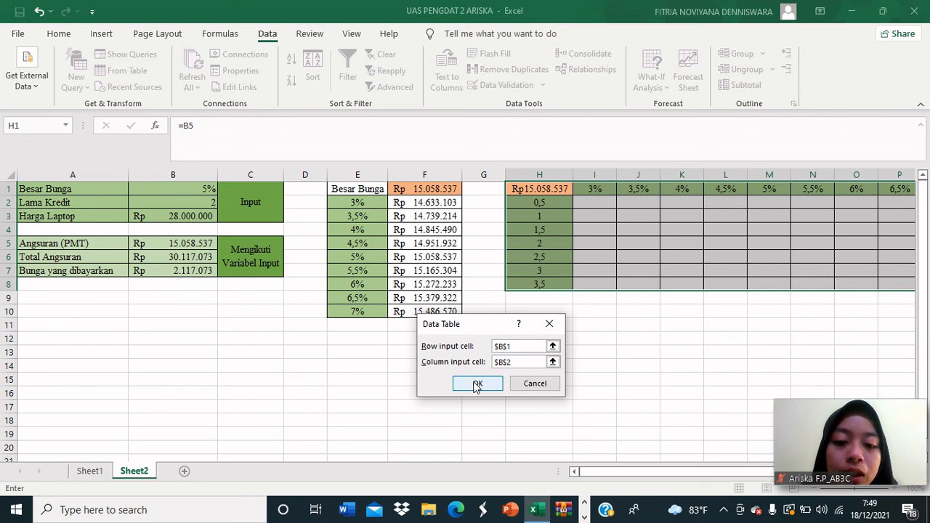
{"action": "left_click", "coordinate": [477, 385]}
{"action": "left_click_drag", "start_coordinate": [618, 470], "coordinate": [674, 468]}
{"action": "left_click", "coordinate": [534, 231]}
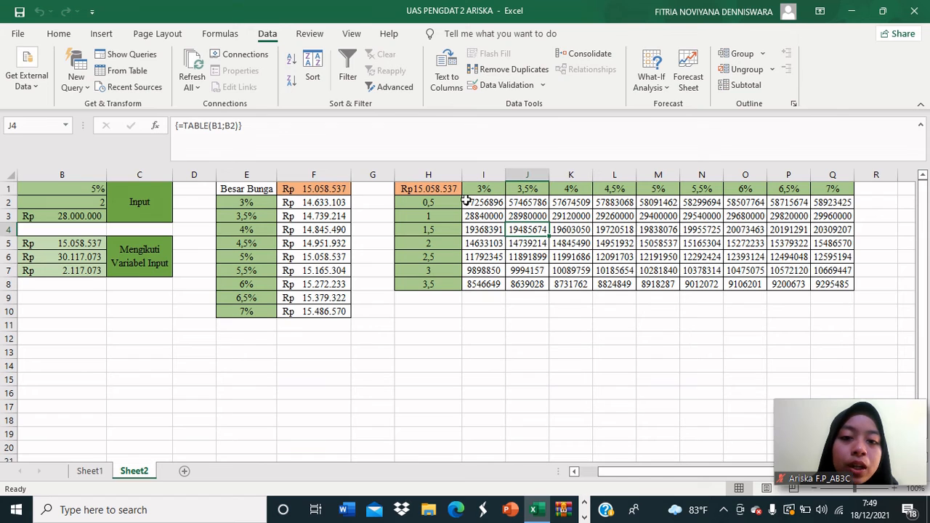
Format the two-variable data table results in I2:Q8 as Accounting.
{"action": "left_click_drag", "start_coordinate": [465, 202], "coordinate": [836, 282]}
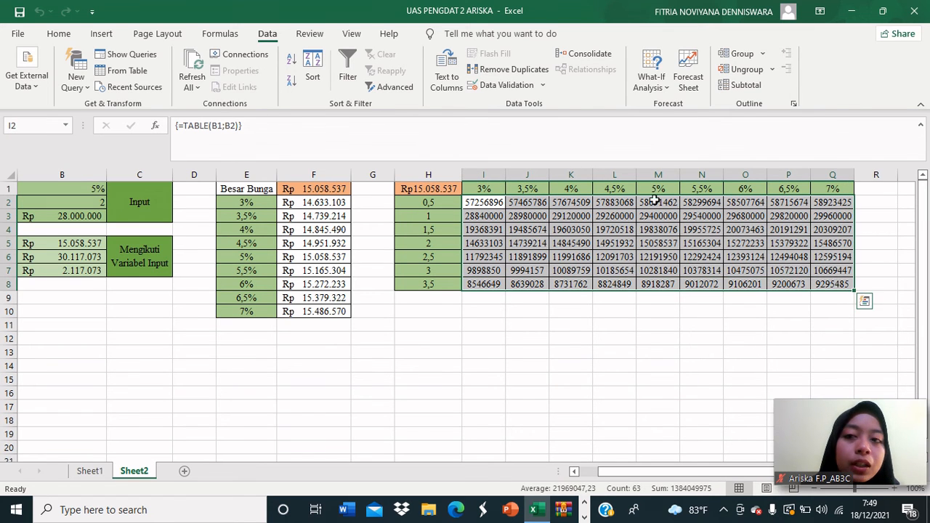
{"action": "left_click", "coordinate": [59, 34]}
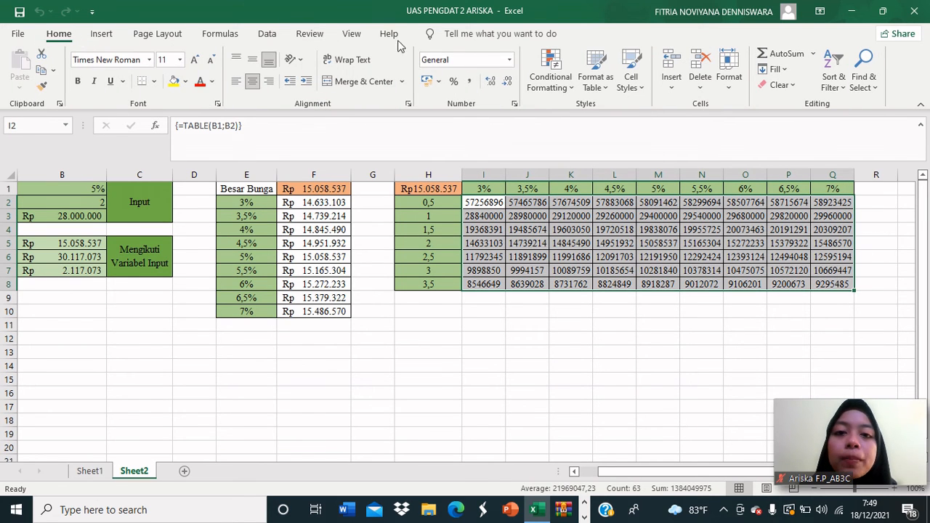
{"action": "left_click", "coordinate": [509, 60]}
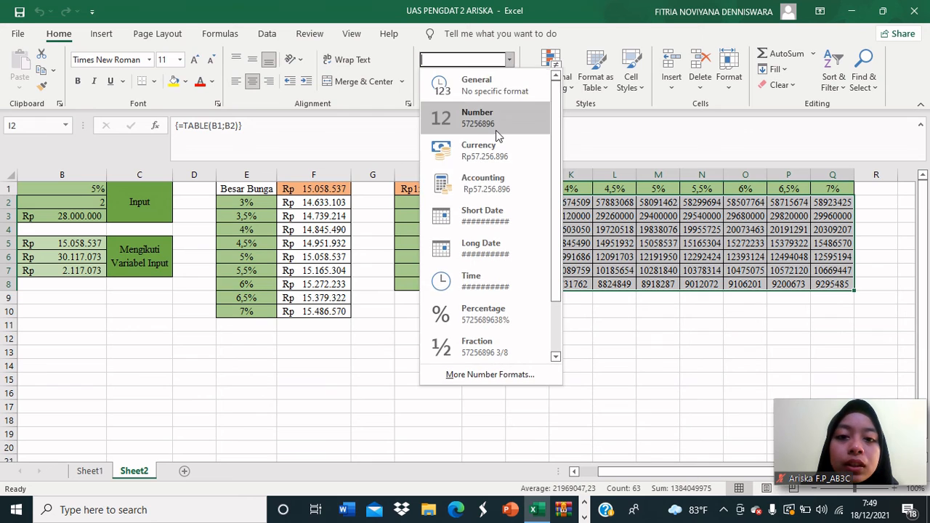
{"action": "left_click", "coordinate": [479, 183]}
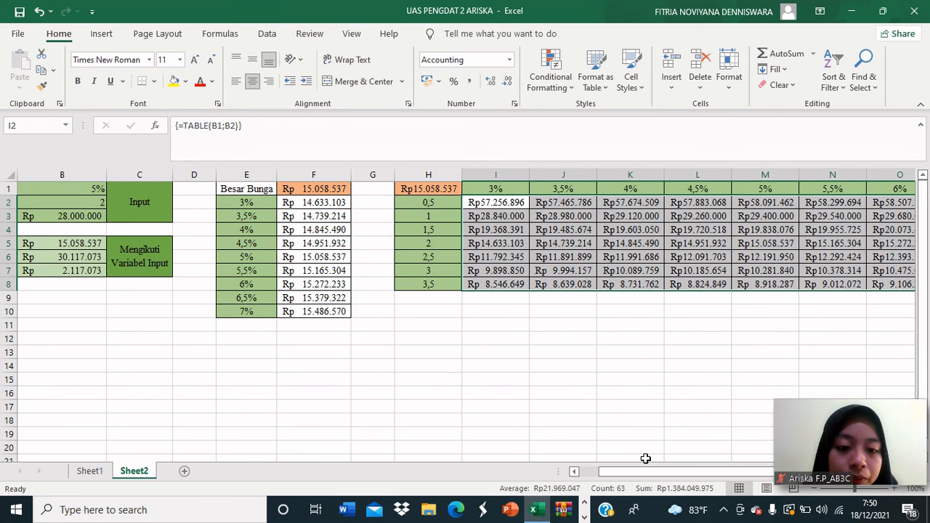
Widen columns K, J and I slightly so the Rp amounts in the two-variable table have more room.
{"action": "left_click_drag", "start_coordinate": [645, 471], "coordinate": [683, 471]}
{"action": "left_click", "coordinate": [542, 311]}
{"action": "left_click_drag", "start_coordinate": [506, 180], "coordinate": [513, 180]}
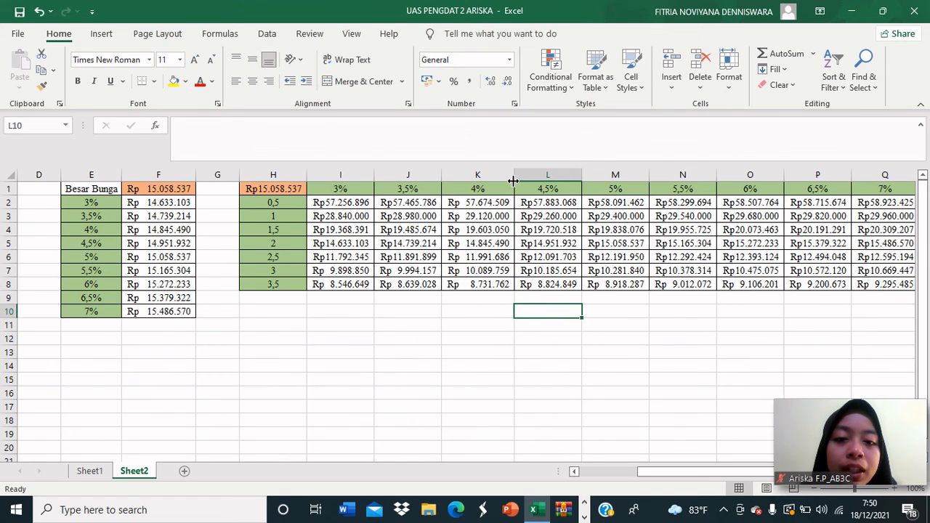
{"action": "left_click_drag", "start_coordinate": [441, 173], "coordinate": [447, 173]}
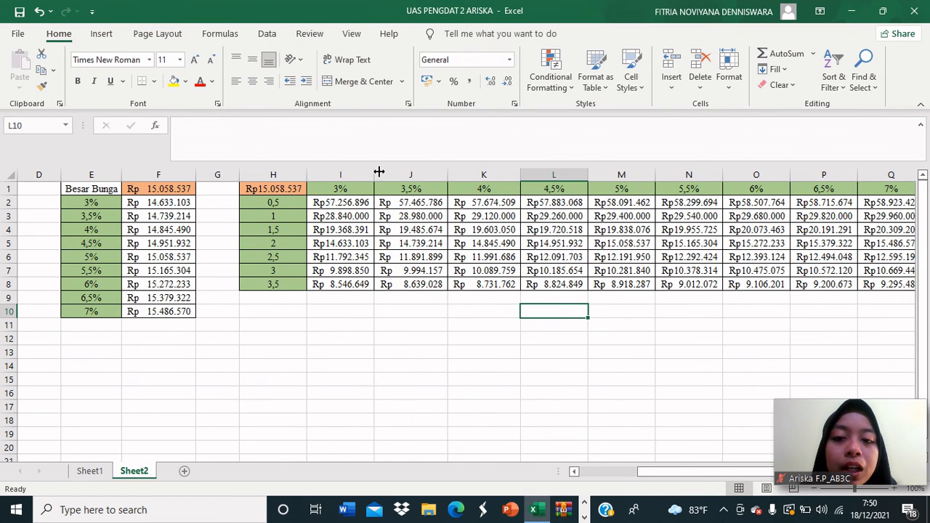
{"action": "left_click_drag", "start_coordinate": [375, 171], "coordinate": [378, 172]}
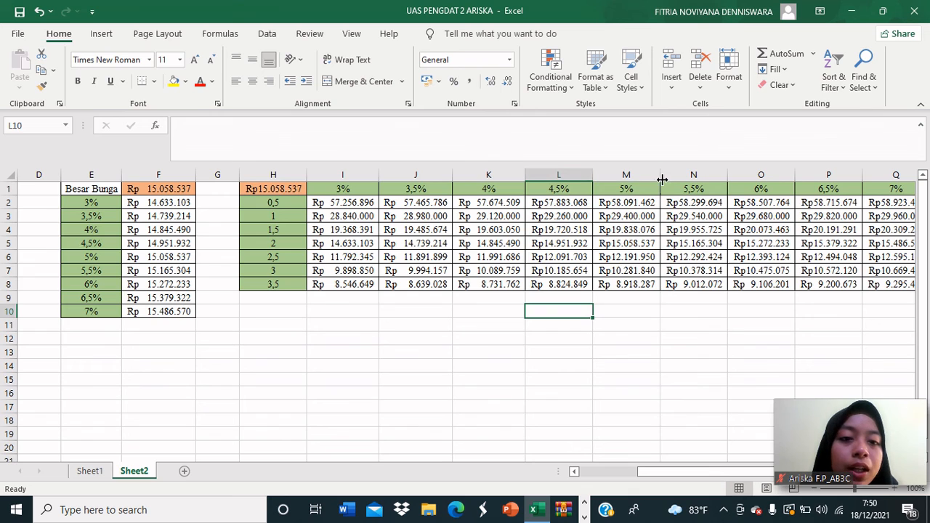
Widen columns M, N, O and P of the two-variable table in the same way.
{"action": "left_click_drag", "start_coordinate": [660, 175], "coordinate": [673, 174]}
{"action": "left_click_drag", "start_coordinate": [740, 173], "coordinate": [748, 173]}
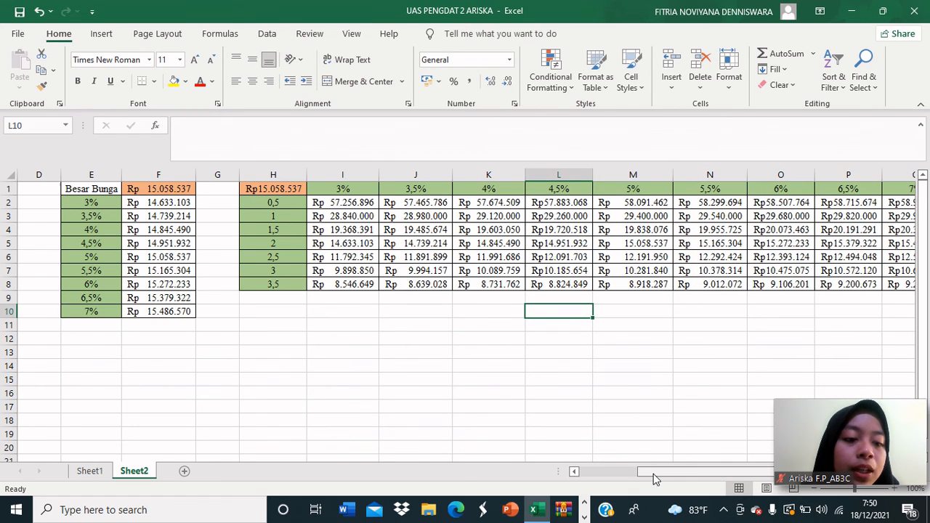
{"action": "left_click_drag", "start_coordinate": [653, 474], "coordinate": [682, 476]}
{"action": "left_click_drag", "start_coordinate": [771, 175], "coordinate": [778, 174]}
{"action": "left_click_drag", "start_coordinate": [846, 174], "coordinate": [854, 174]}
{"action": "left_click_drag", "start_coordinate": [674, 472], "coordinate": [603, 472]}
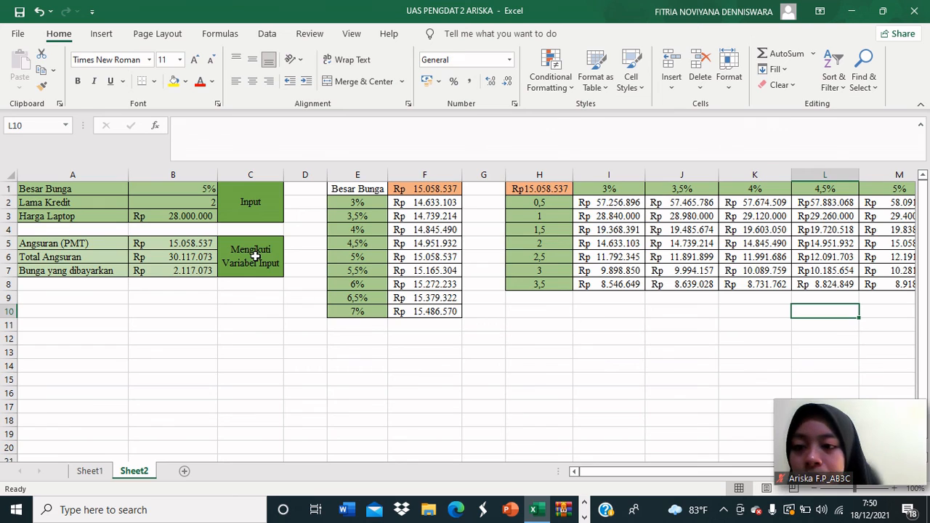
Compare the input cells B1 and B2 and the PMT installment with the one-variable table, and fill the matching 5% row E6:F6 yellow.
{"action": "left_click", "coordinate": [171, 189]}
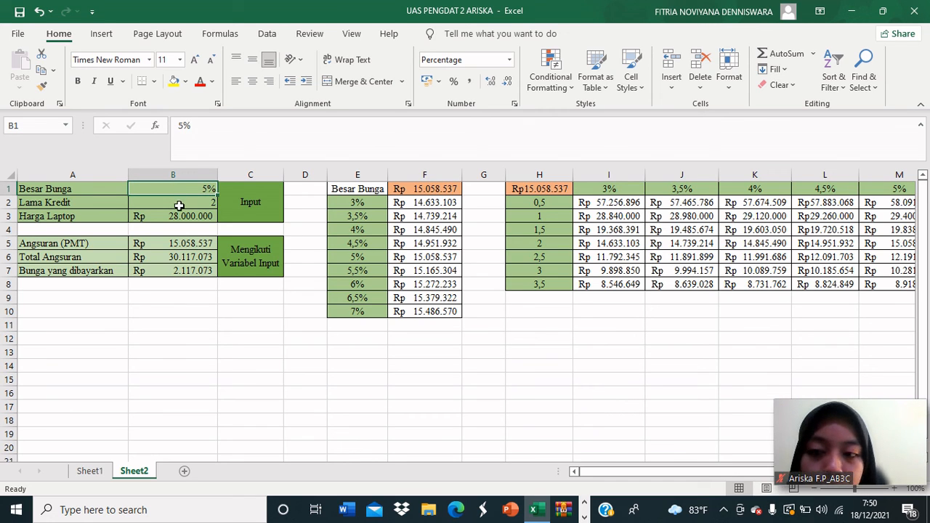
{"action": "left_click", "coordinate": [179, 206]}
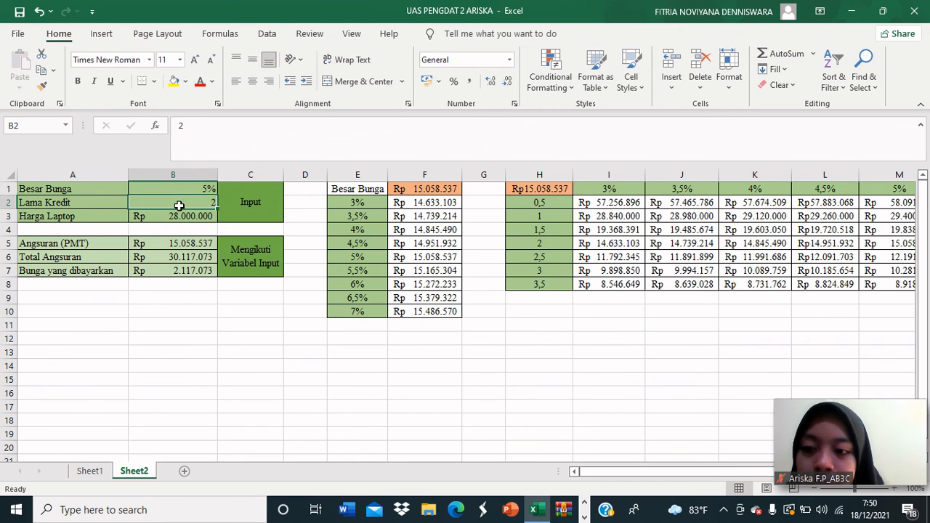
{"action": "left_click", "coordinate": [172, 242]}
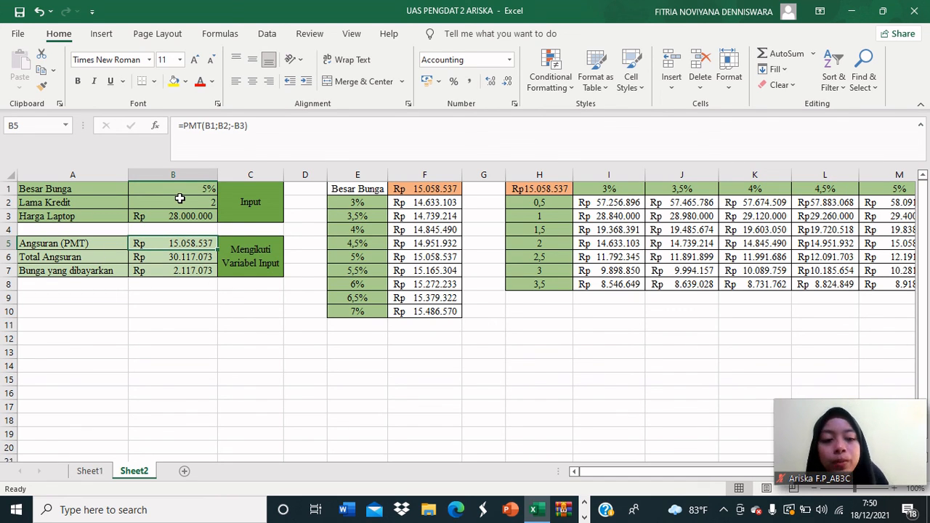
{"action": "left_click", "coordinate": [355, 259]}
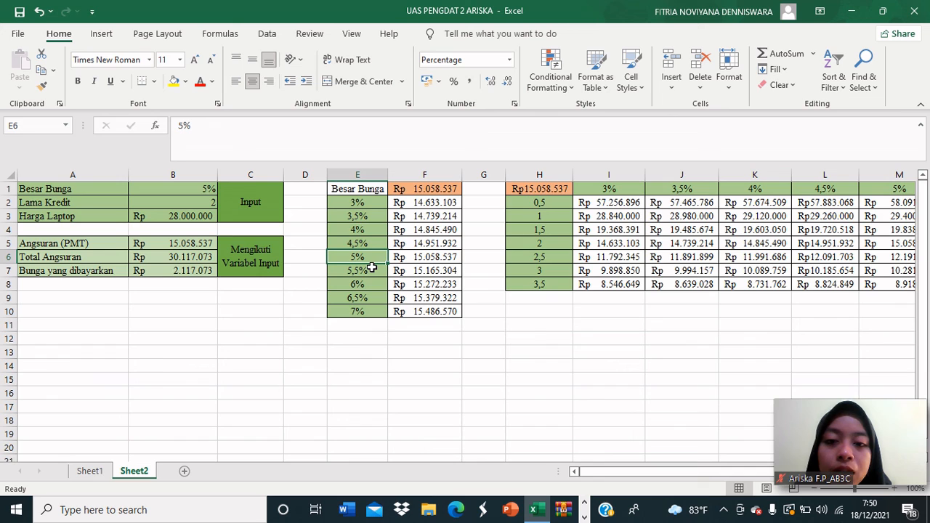
{"action": "left_click", "coordinate": [433, 259]}
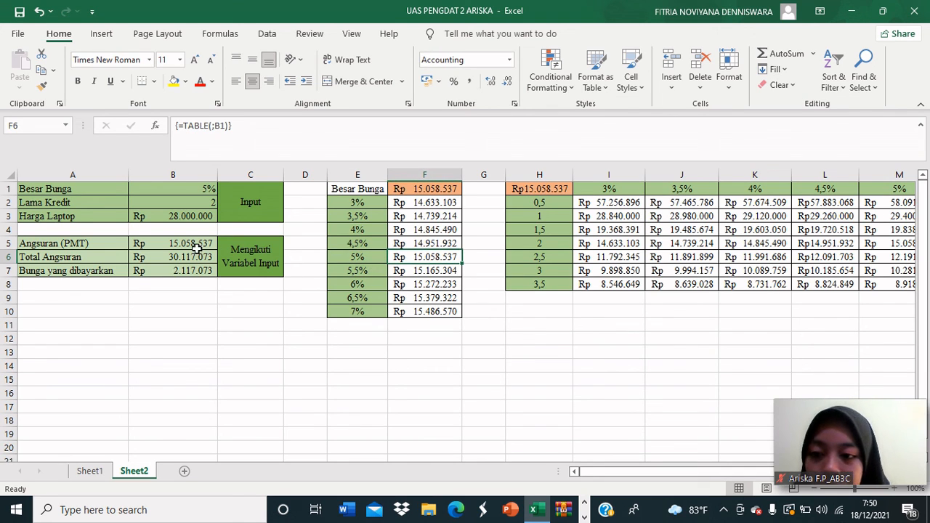
{"action": "left_click_drag", "start_coordinate": [360, 260], "coordinate": [450, 258]}
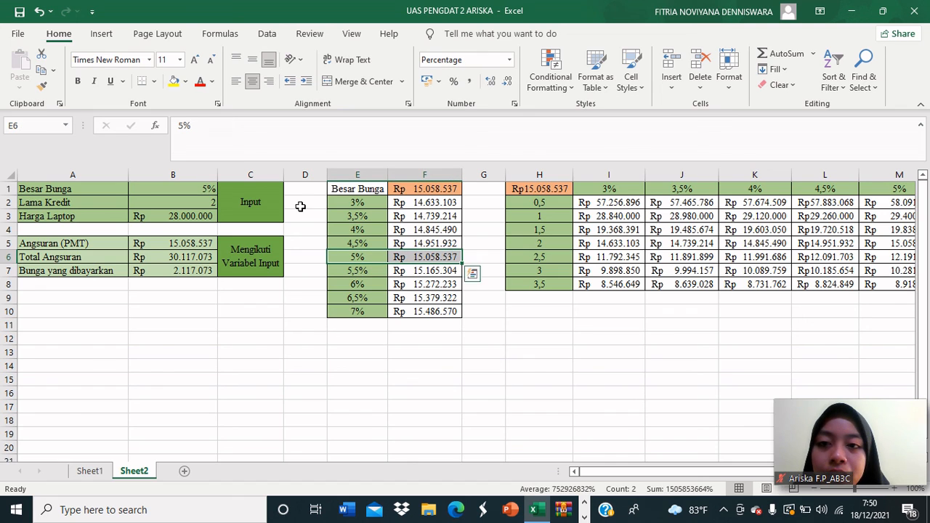
{"action": "left_click", "coordinate": [174, 80]}
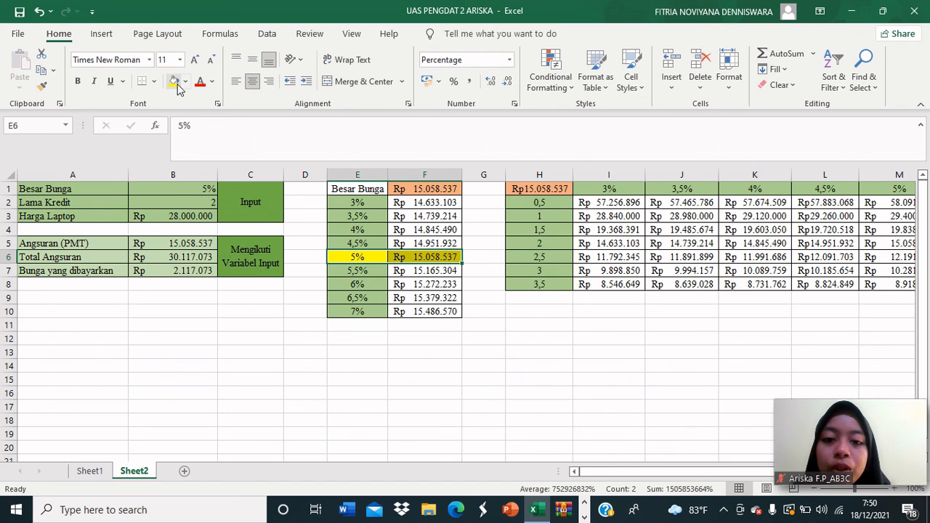
{"action": "left_click", "coordinate": [432, 355]}
{"action": "left_click", "coordinate": [421, 255]}
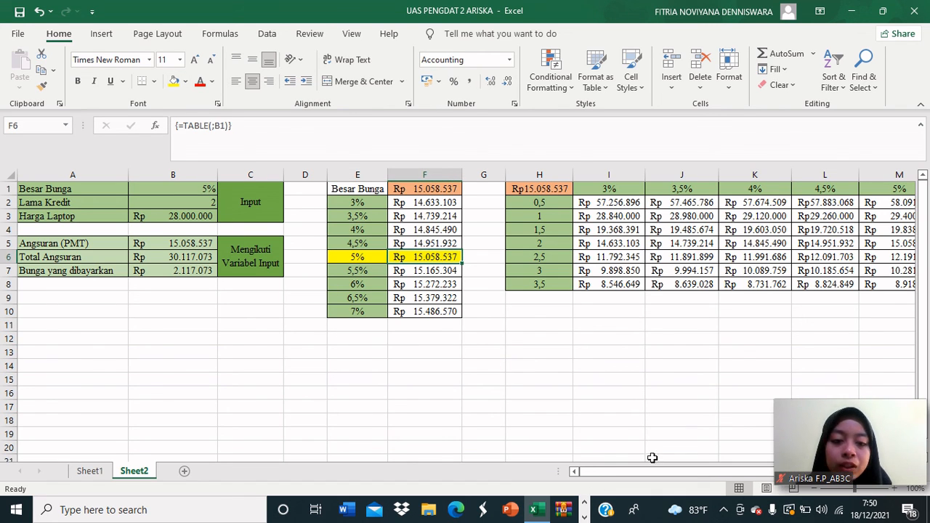
Locate where the 2-year term meets the 5% rate in the two-variable table and fill that cell, M5, yellow.
{"action": "left_click_drag", "start_coordinate": [646, 472], "coordinate": [705, 473]}
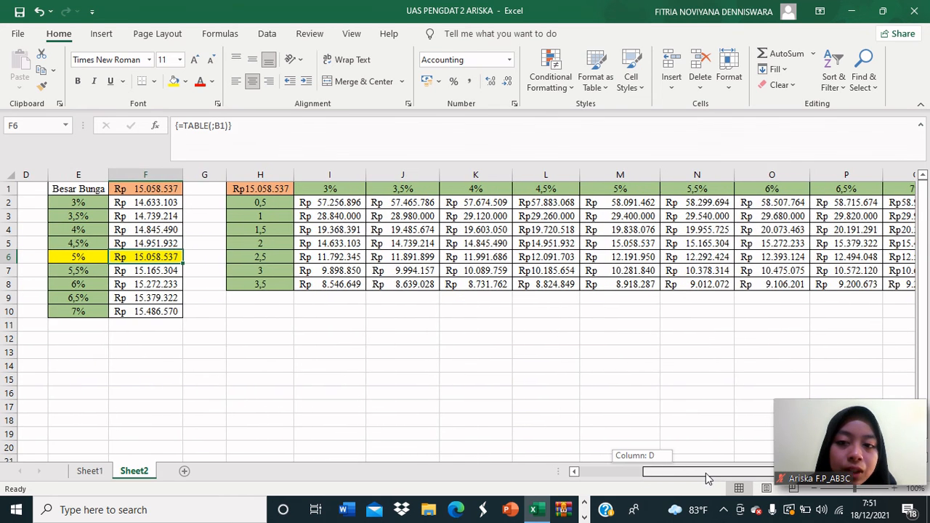
{"action": "left_click", "coordinate": [280, 244]}
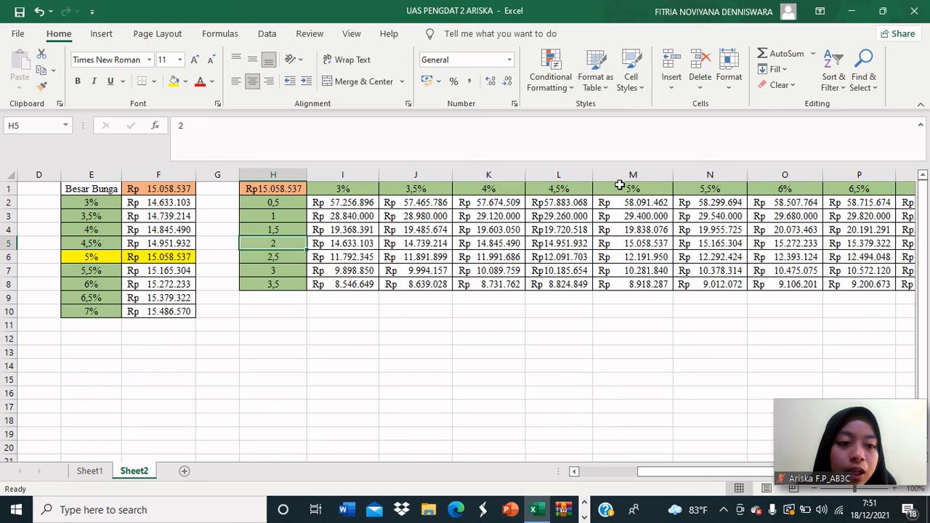
{"action": "left_click", "coordinate": [618, 185]}
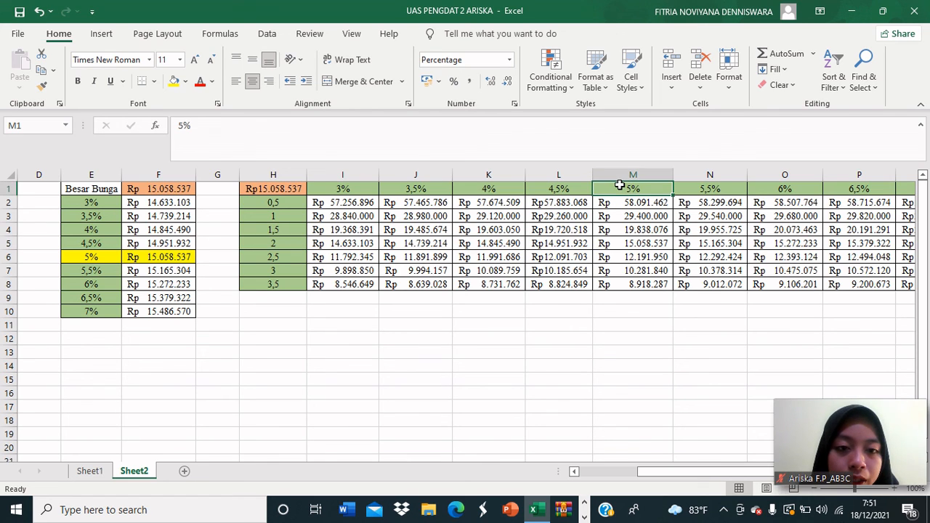
{"action": "left_click", "coordinate": [621, 242]}
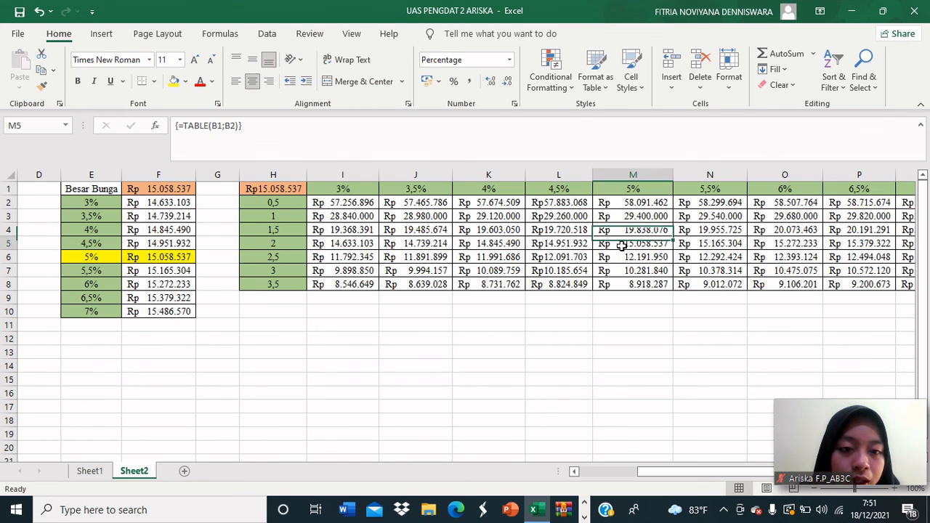
{"action": "left_click", "coordinate": [174, 82]}
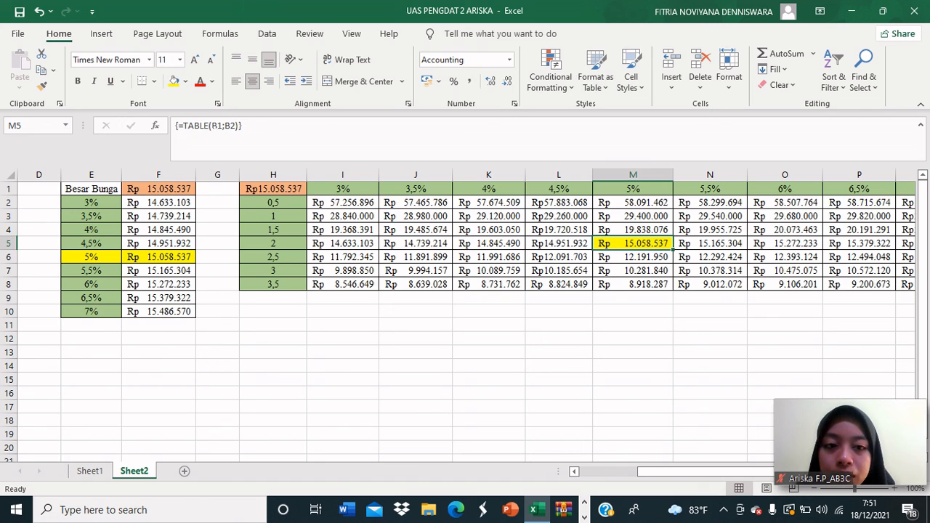
Fill the matching header cells of the two-variable table yellow: the term 2 in H5 and the rate 5% in M1.
{"action": "left_click", "coordinate": [271, 243]}
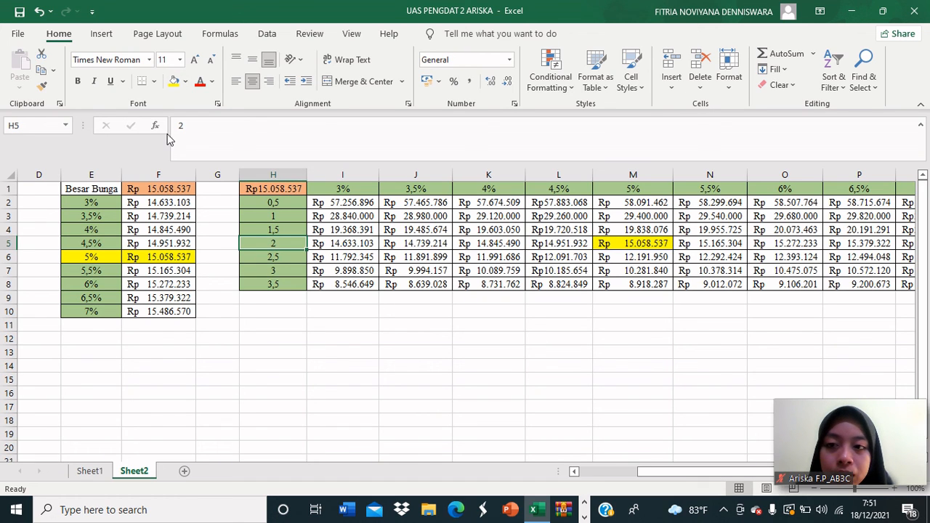
{"action": "left_click", "coordinate": [174, 81]}
{"action": "left_click", "coordinate": [614, 187]}
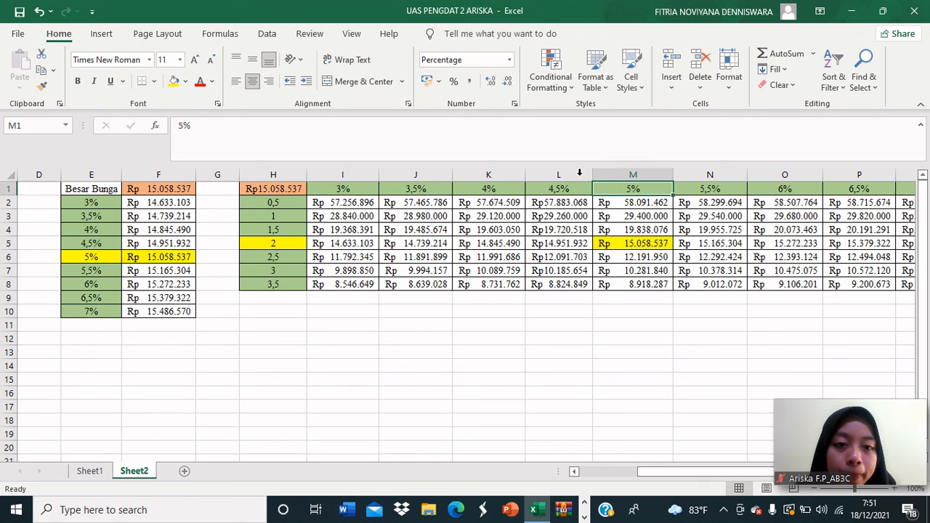
{"action": "left_click", "coordinate": [174, 81]}
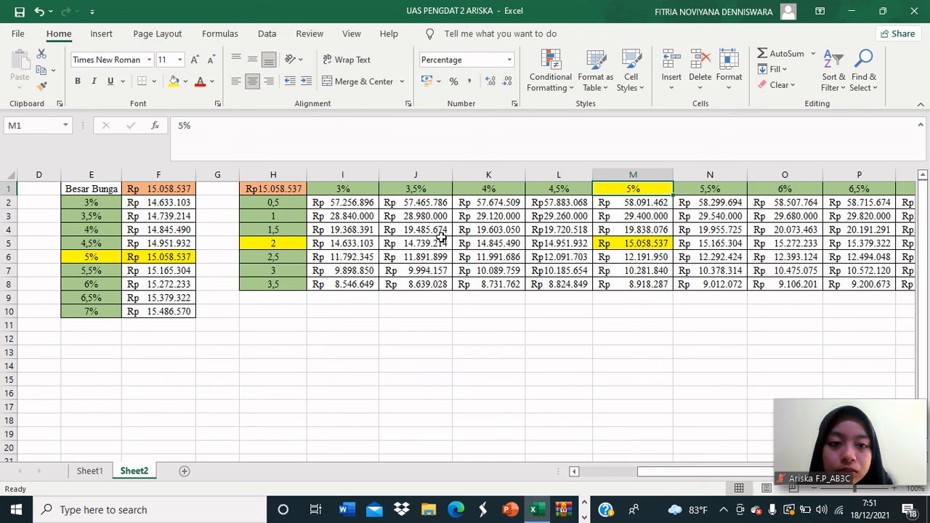
{"action": "left_click_drag", "start_coordinate": [690, 468], "coordinate": [651, 468]}
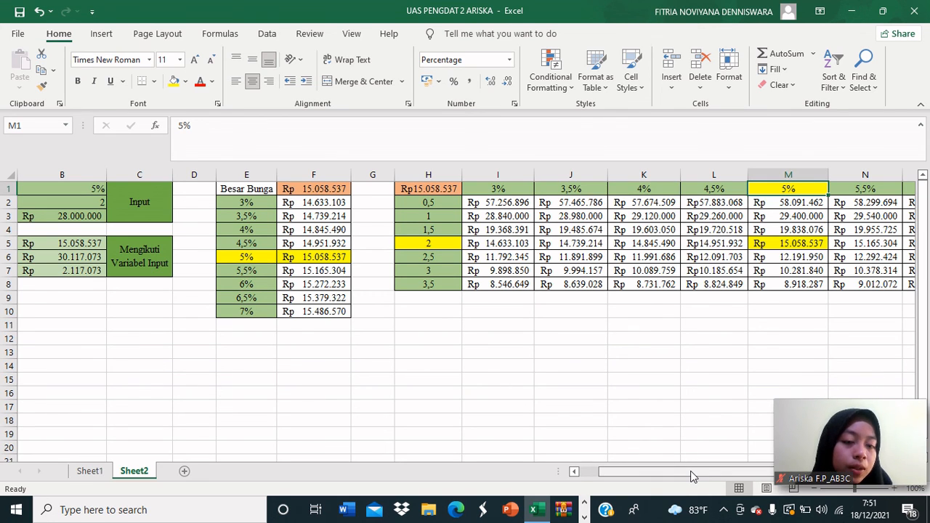
{"action": "mouse_move", "coordinate": [692, 476]}
{"action": "left_mouse_down"}
{"action": "mouse_move", "coordinate": [669, 475]}
{"action": "mouse_move", "coordinate": [678, 476]}
{"action": "left_mouse_up"}
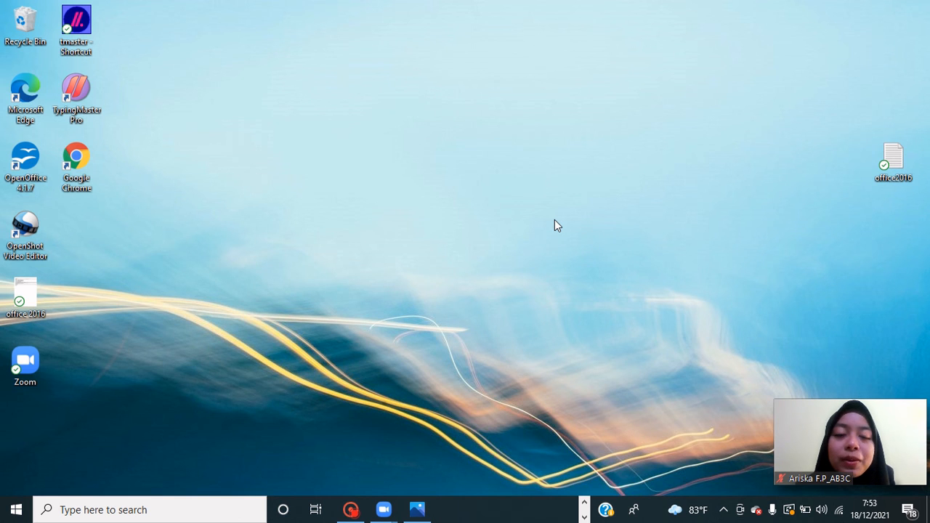